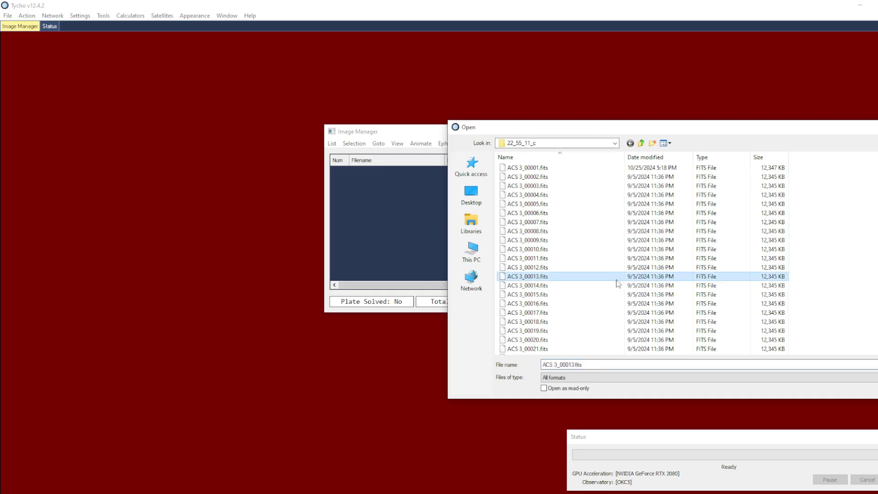
# - Load all the FITS images from the 22_55_11_c folder into the Image Manager
pyautogui.hotkey('ctrl', 'a')
pyautogui.press('Return')
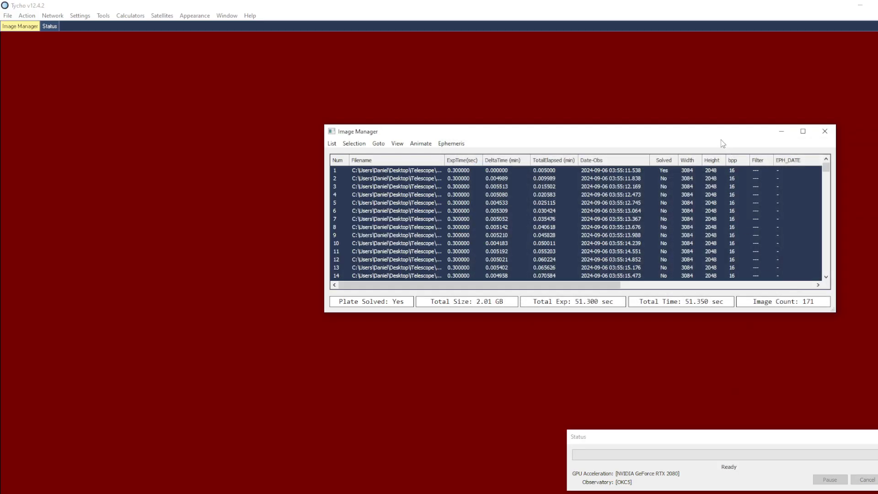
pyautogui.moveTo(676, 133); pyautogui.dragTo(620, 133)
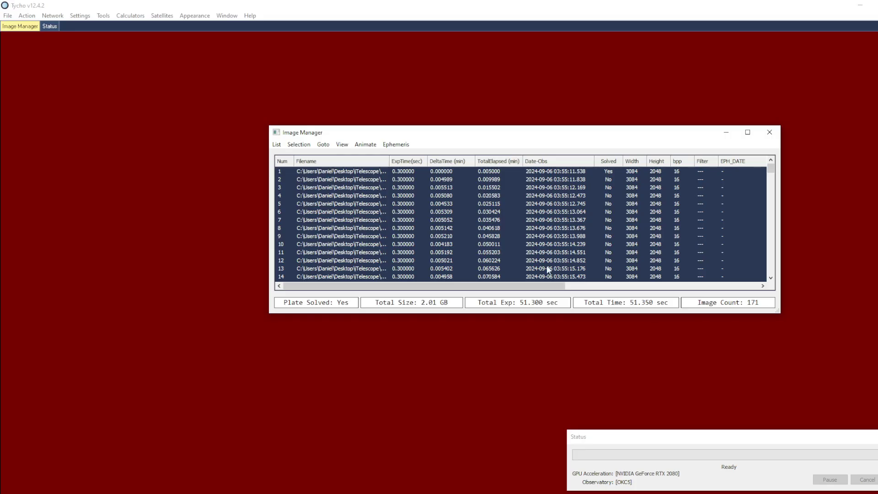
# - Run the Fast Tracker on the loaded images with standard sensitivity and no motion limits
pyautogui.click(31, 19)
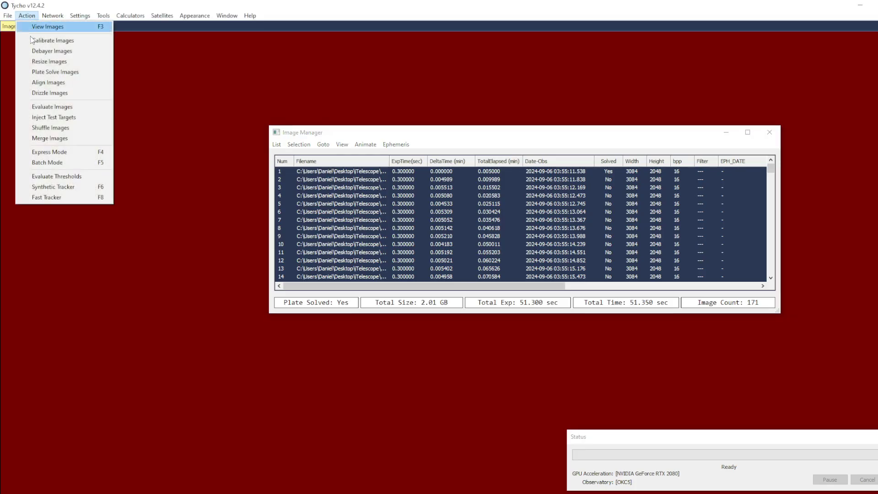
pyautogui.click(58, 197)
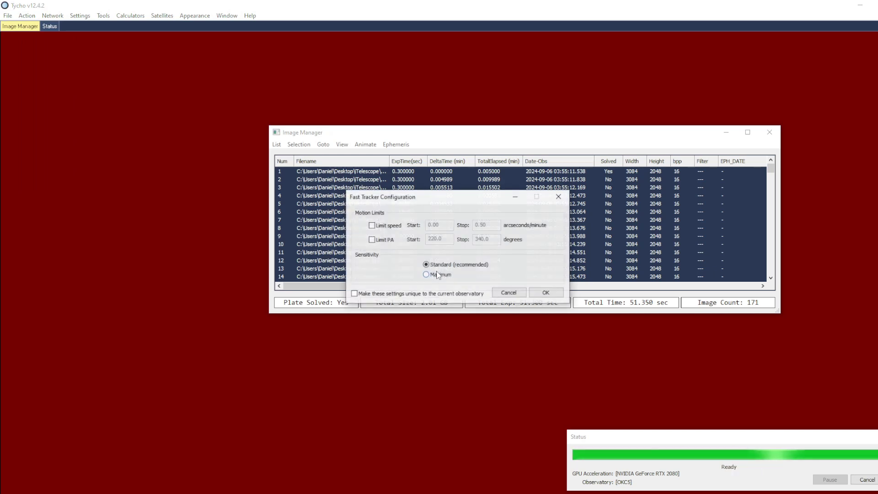
pyautogui.click(546, 293)
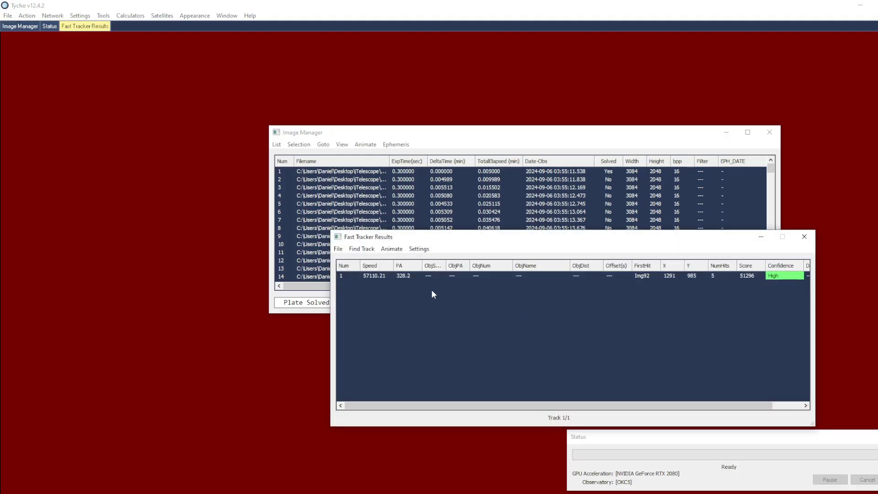
# - Match the detected track in the Fast Tracker results against artificial satellites
pyautogui.moveTo(619, 246); pyautogui.dragTo(598, 246)
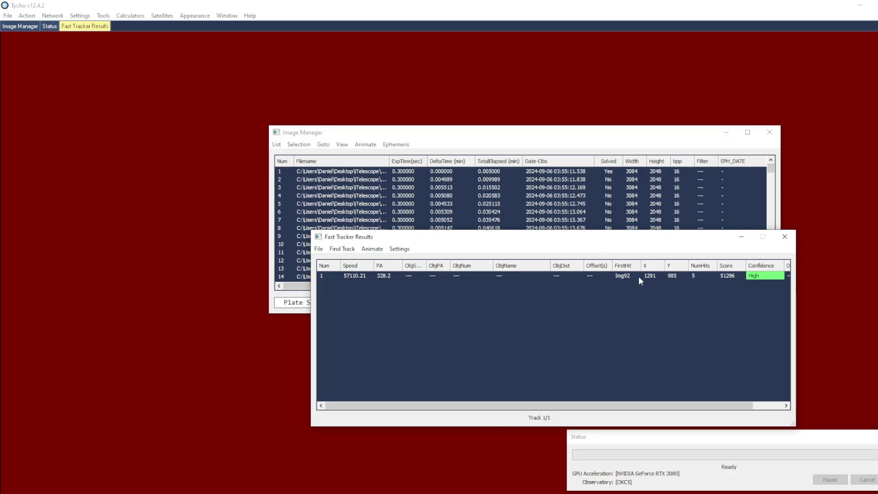
pyautogui.click(319, 249)
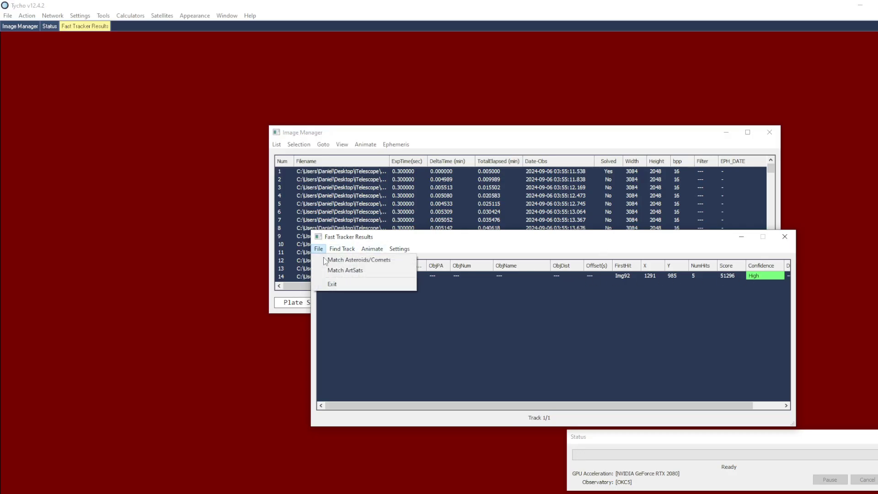
pyautogui.click(370, 274)
pyautogui.click(623, 316)
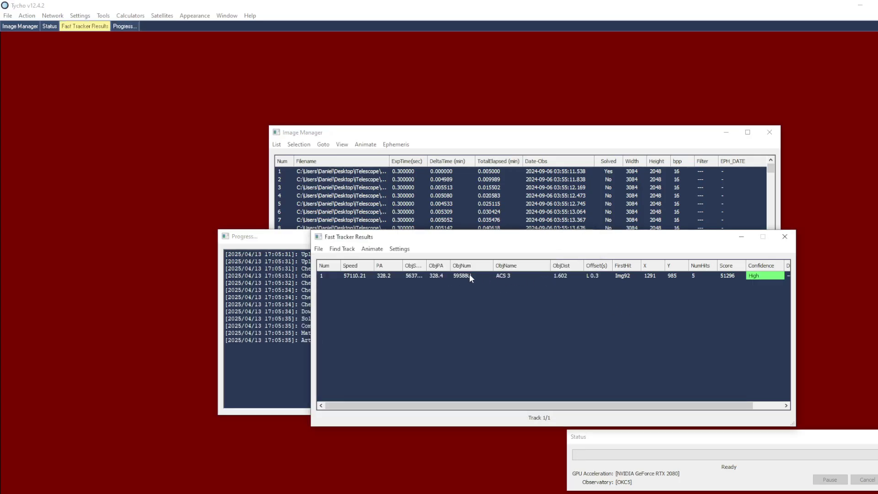
# - Open the ACS 3 track in the Image Viewer and uncover the wider field around its trail
pyautogui.doubleClick(517, 274)
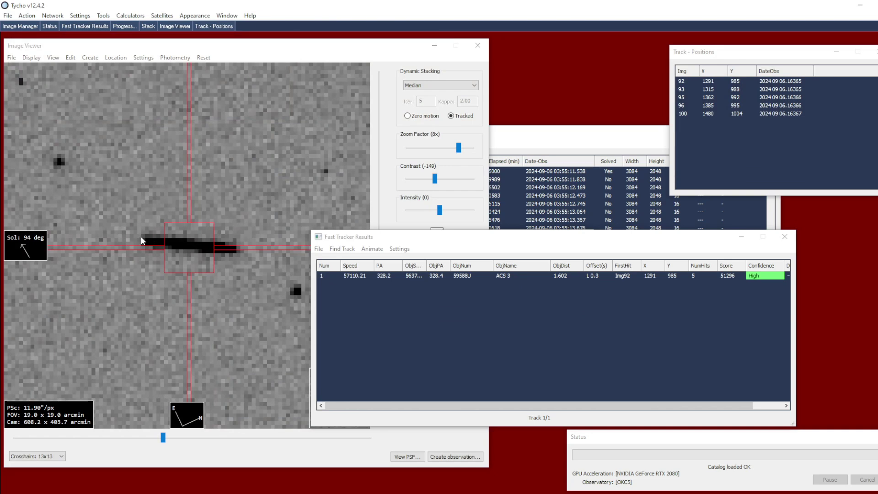
pyautogui.click(230, 250)
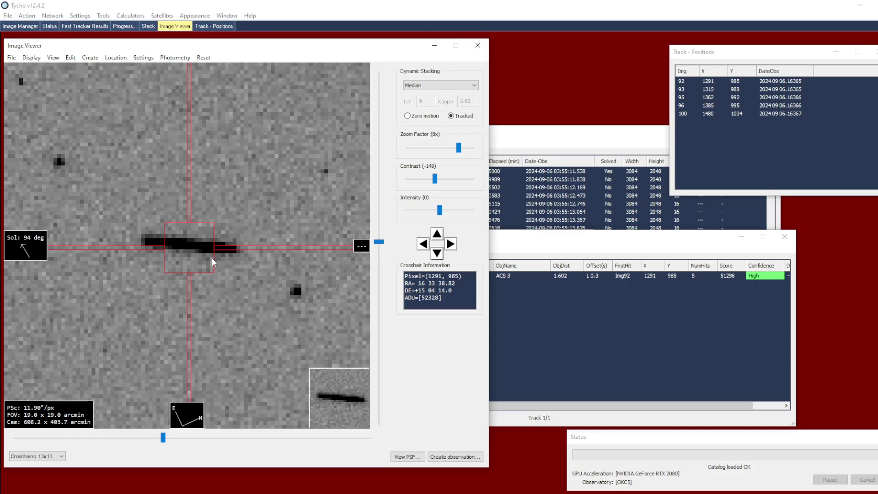
pyautogui.scroll(-3, 212, 262)
pyautogui.moveTo(562, 240); pyautogui.dragTo(679, 271)
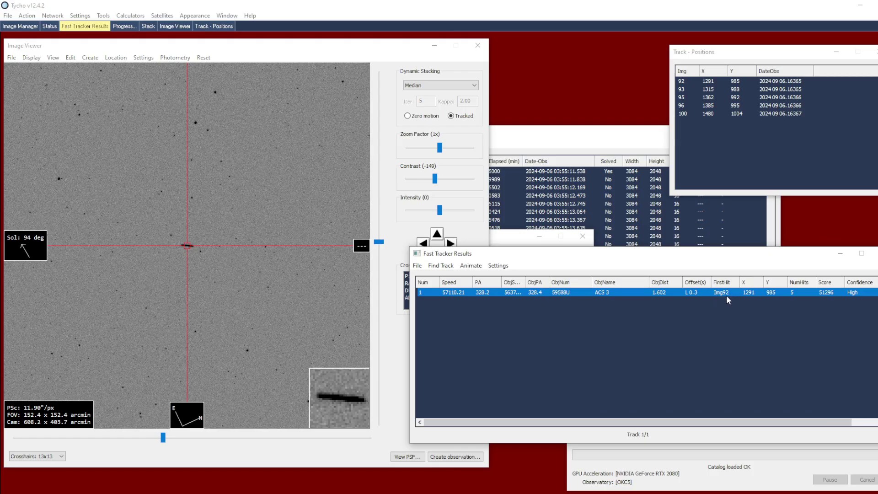
# - Go back through the image list from image 92 to image 54 and centre the view near the satellite trail
pyautogui.click(584, 150)
pyautogui.scroll(-12, 503, 228)
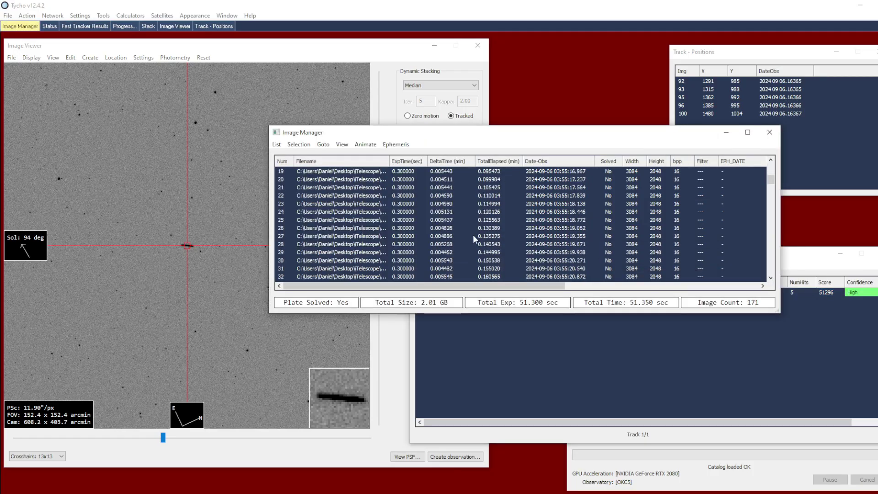
pyautogui.moveTo(770, 194); pyautogui.dragTo(768, 221)
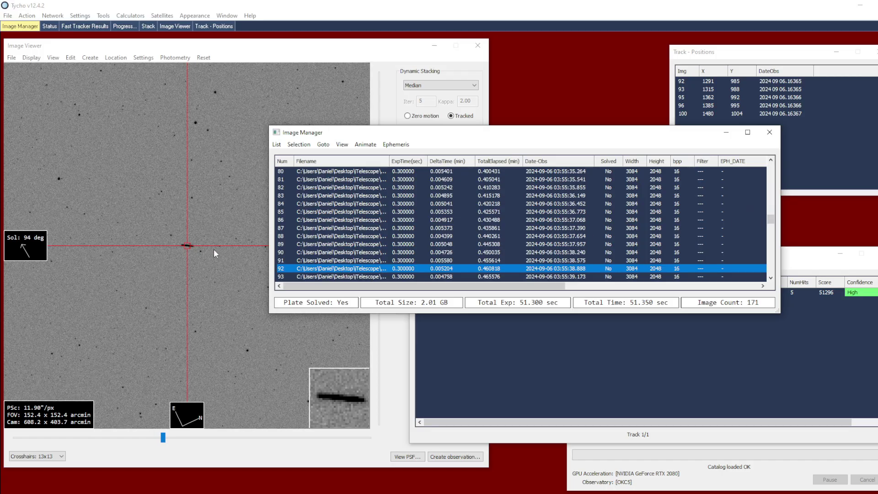
pyautogui.press('Up')
pyautogui.press('Up')
pyautogui.press('Up')
pyautogui.press('Up')
pyautogui.press('Up')
pyautogui.press('Up')
pyautogui.press('Up')
pyautogui.press('Up')
pyautogui.press('Up')
pyautogui.press('Up')
pyautogui.press('Up')
pyautogui.press('Up')
pyautogui.click(270, 306)
pyautogui.scroll(-3, 273, 245)
pyautogui.click(529, 221)
pyautogui.press('Up')
pyautogui.press('Up')
pyautogui.press('Up')
pyautogui.press('Up')
pyautogui.press('Up')
pyautogui.press('Up')
pyautogui.press('Up')
pyautogui.press('Up')
pyautogui.press('Up')
pyautogui.press('Up')
pyautogui.press('Up')
pyautogui.press('Up')
pyautogui.press('Up')
pyautogui.press('Up')
pyautogui.press('Up')
pyautogui.press('Up')
pyautogui.press('Up')
pyautogui.press('Up')
pyautogui.press('Up')
pyautogui.press('Up')
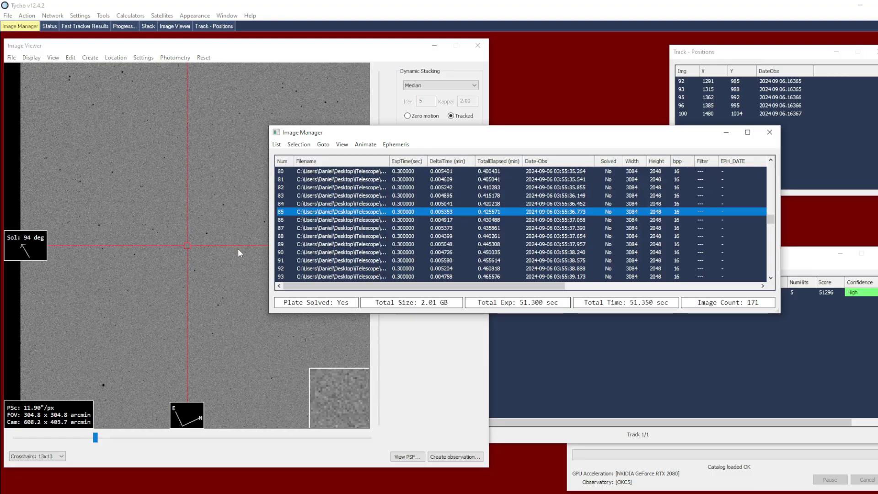
pyautogui.click(215, 259)
pyautogui.scroll(2, 215, 259)
pyautogui.click(158, 276)
pyautogui.click(522, 170)
pyautogui.press('Up')
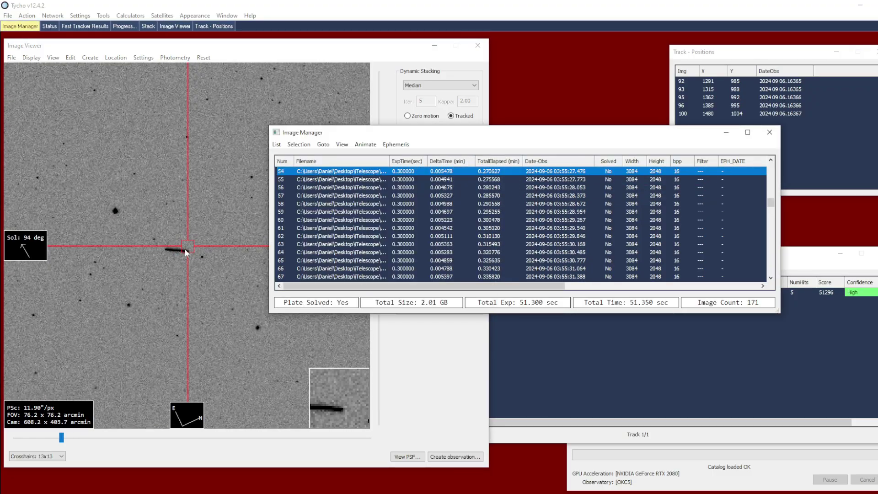
pyautogui.press('Up')
pyautogui.press('Down')
# - Create a ruler about 25 pixels long from end to end of the satellite trail in image 54
pyautogui.scroll(1, 184, 257)
pyautogui.rightClick(187, 257)
pyautogui.click(195, 264)
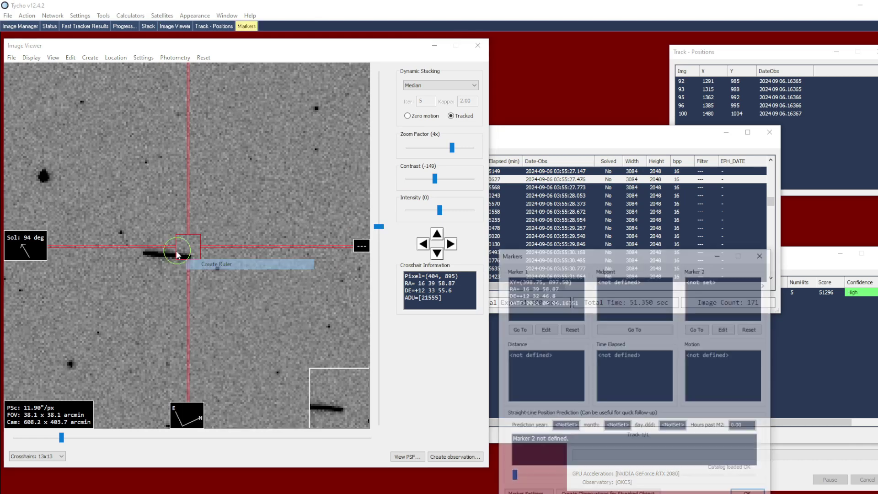
pyautogui.scroll(1, 151, 270)
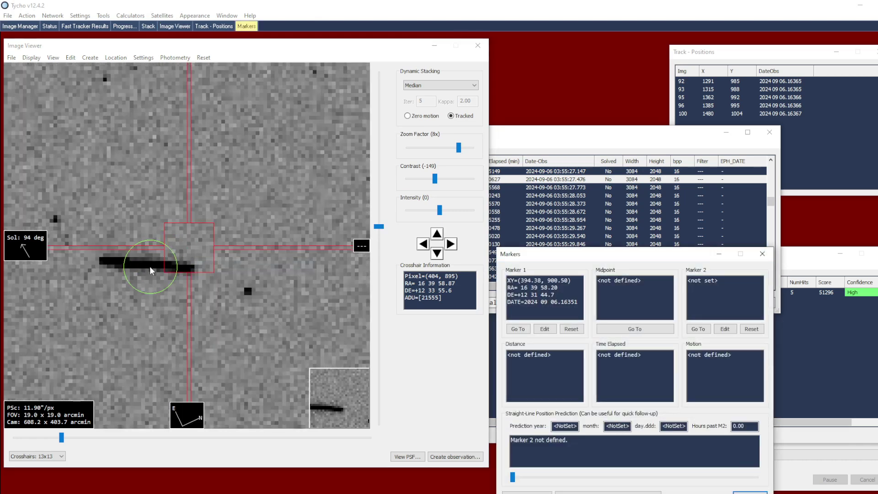
pyautogui.click(100, 261)
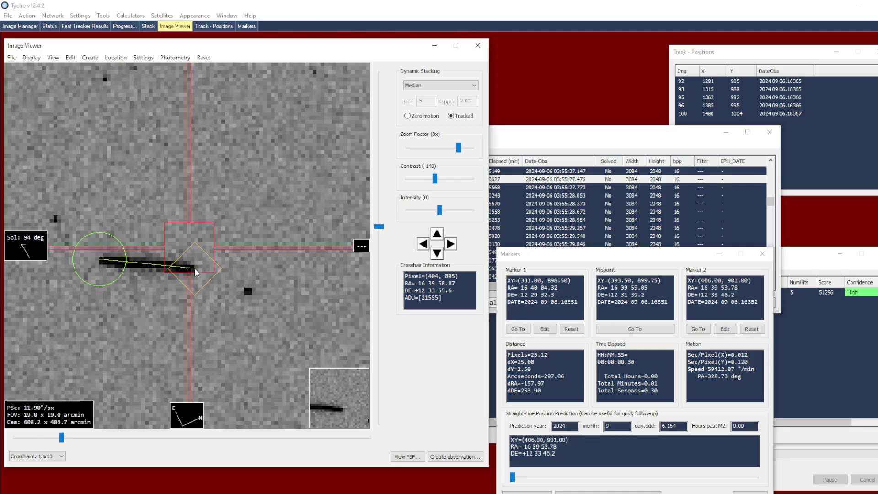
# - Centre the crosshairs on the ruler's midpoint in image 54 and create an observation there
pyautogui.click(635, 329)
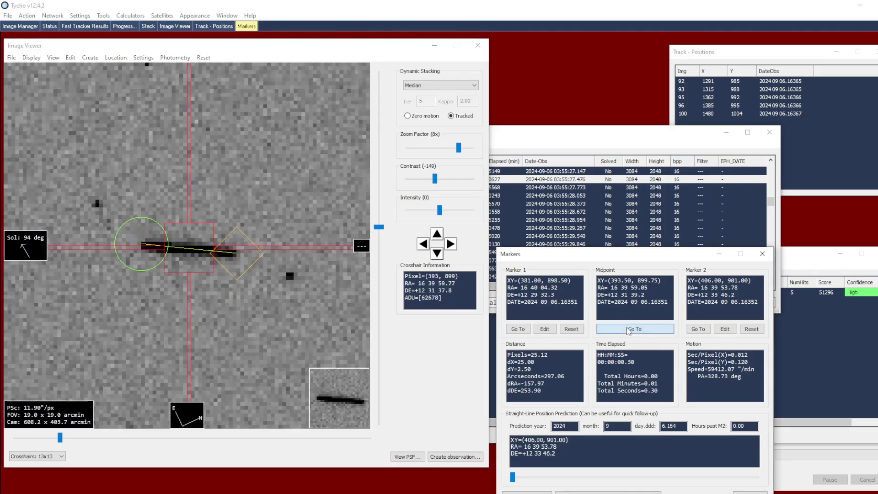
pyautogui.rightClick(219, 294)
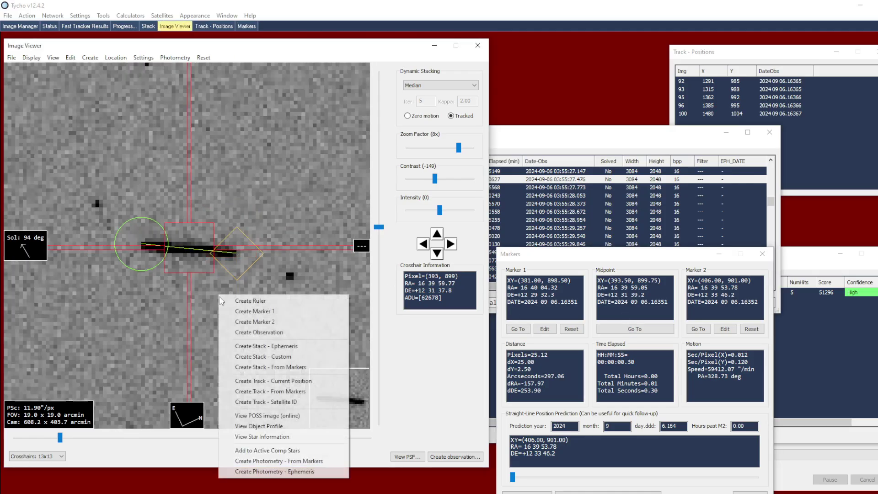
pyautogui.click(252, 333)
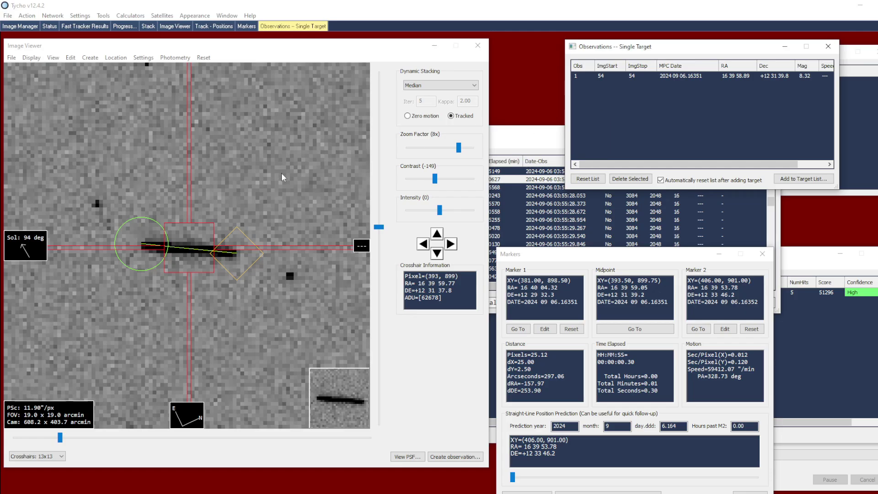
# - Advance through the image list to image 96 and centre the view on the satellite trail
pyautogui.scroll(-3, 282, 177)
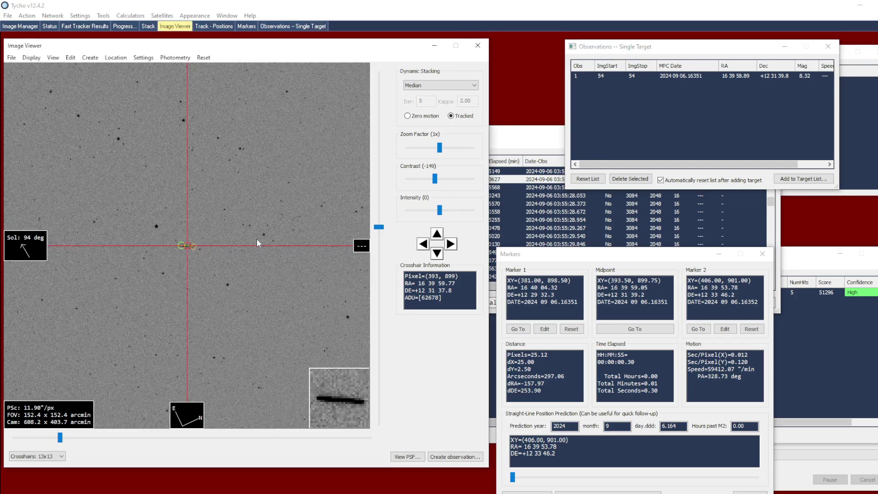
pyautogui.scroll(-2, 213, 229)
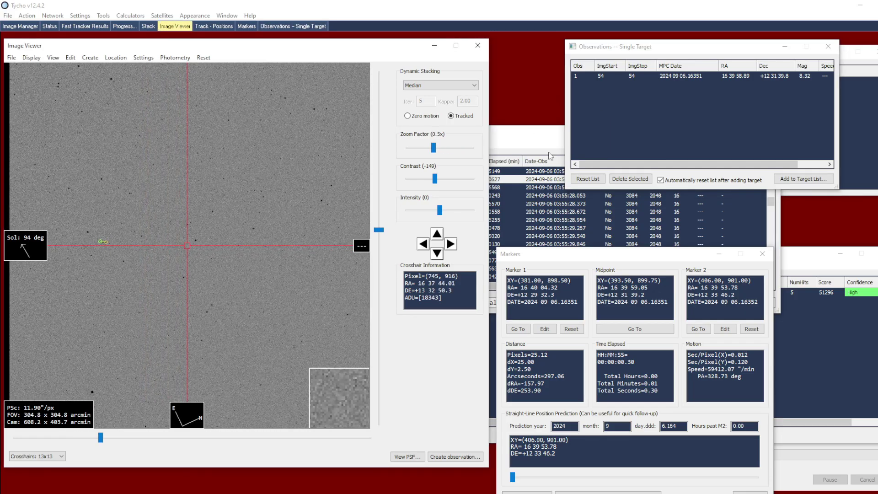
pyautogui.click(541, 159)
pyautogui.click(496, 187)
pyautogui.press('Down')
pyautogui.press('Down')
pyautogui.press('Down')
pyautogui.press('Down')
pyautogui.press('Down')
pyautogui.press('Down')
pyautogui.press('Down')
pyautogui.press('Down')
pyautogui.press('Down')
pyautogui.press('Down')
pyautogui.press('Down')
pyautogui.press('Down')
pyautogui.press('Down')
pyautogui.press('Down')
pyautogui.press('Down')
pyautogui.press('Down')
pyautogui.press('Down')
pyautogui.press('Down')
pyautogui.press('Down')
pyautogui.press('Down')
pyautogui.moveTo(226, 243); pyautogui.dragTo(131, 229)
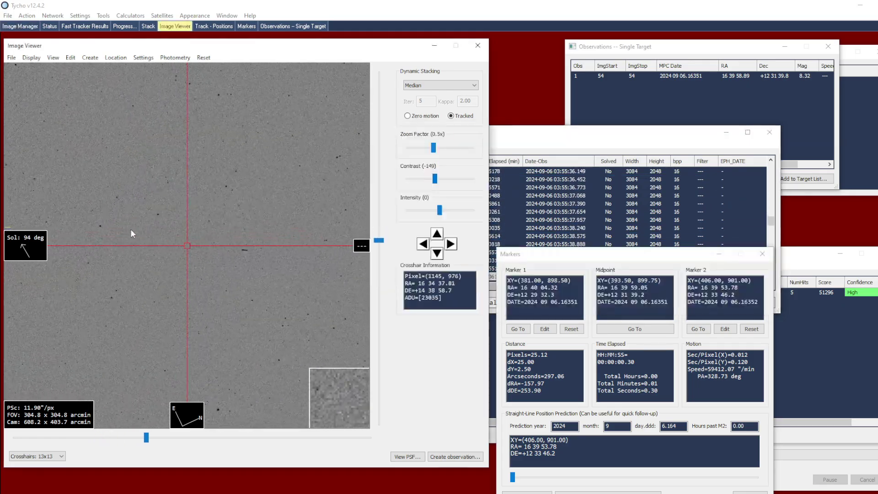
pyautogui.scroll(3, 172, 237)
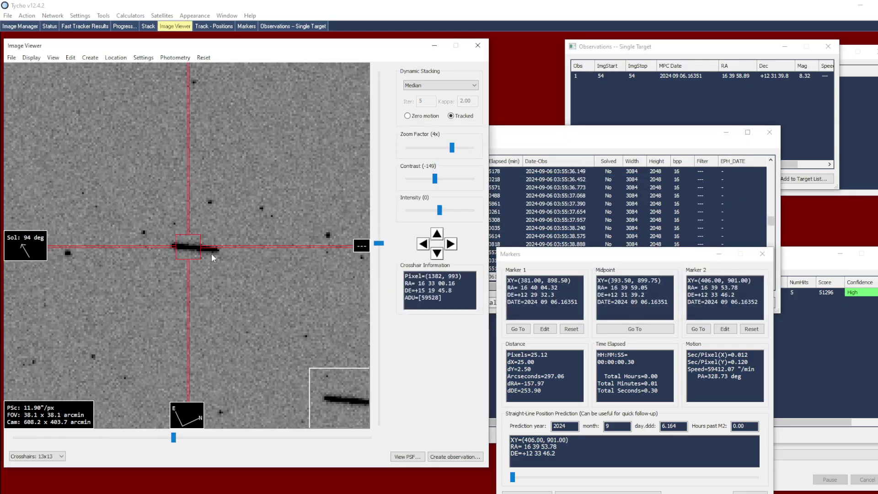
# - Create a new ruler about 25 pixels long spanning the satellite trail in image 96
pyautogui.scroll(2, 214, 246)
pyautogui.rightClick(220, 254)
pyautogui.click(252, 260)
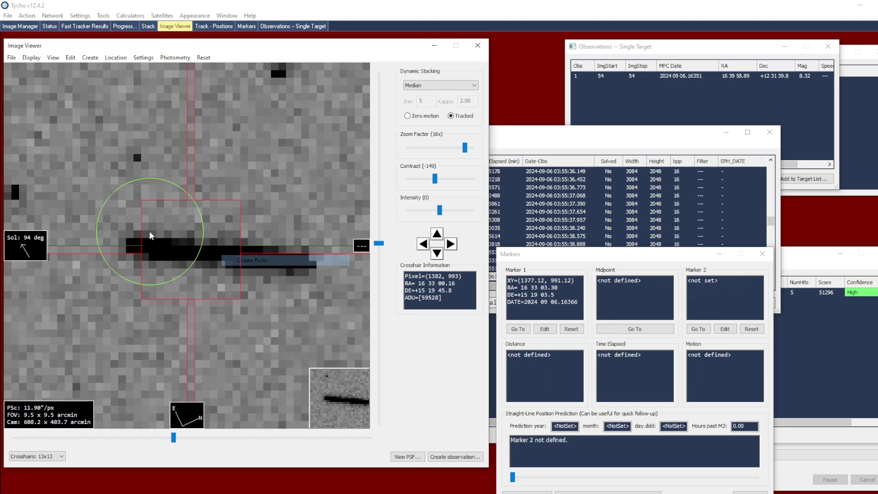
pyautogui.moveTo(125, 238)
pyautogui.mouseDown()
pyautogui.moveTo(238, 247)
pyautogui.moveTo(316, 266)
pyautogui.mouseUp()
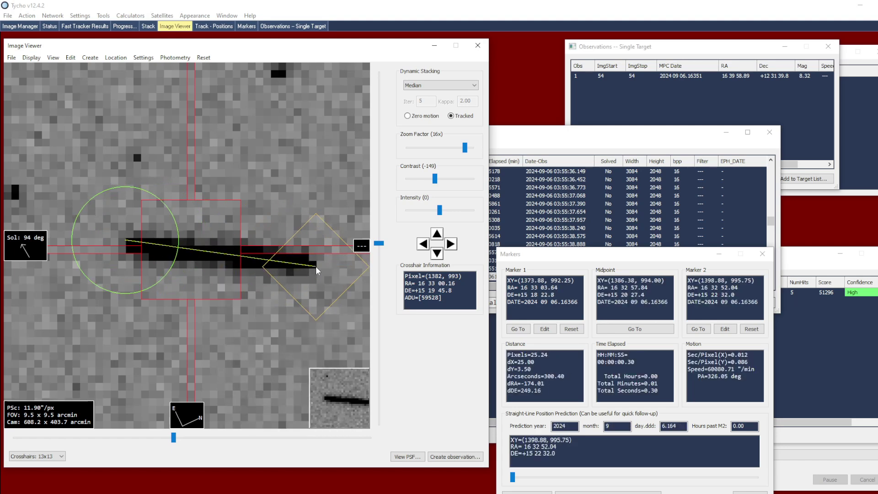
# - Move the crosshairs to the ruler's midpoint in image 96 and add a second observation
pyautogui.click(606, 329)
pyautogui.rightClick(245, 281)
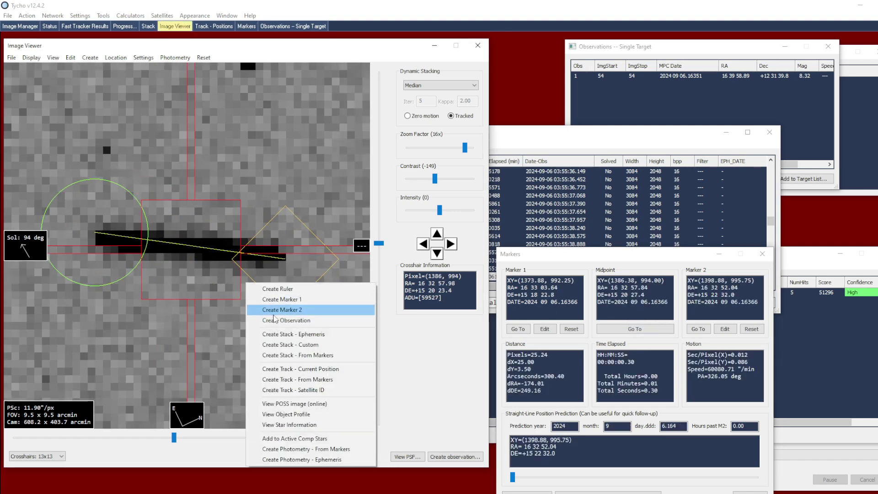
pyautogui.click(274, 320)
# - Advance to an image late in the sequence and centre the view near the satellite trail
pyautogui.scroll(-5, 262, 281)
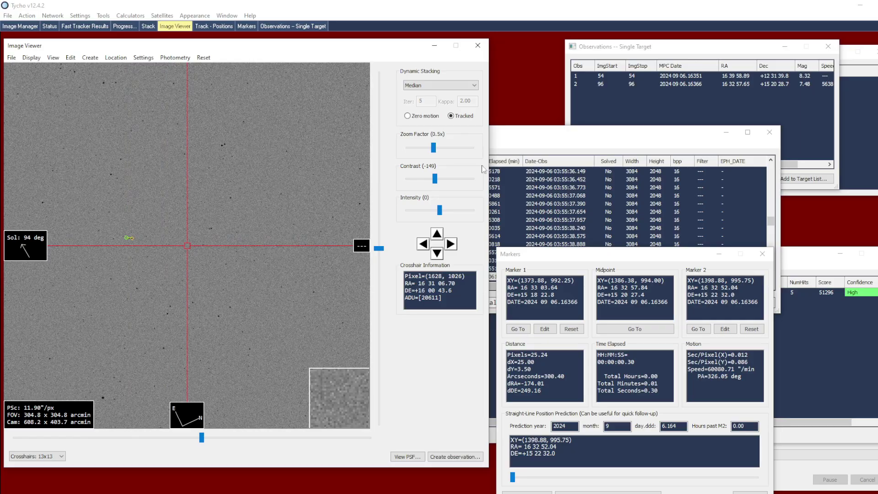
pyautogui.click(20, 26)
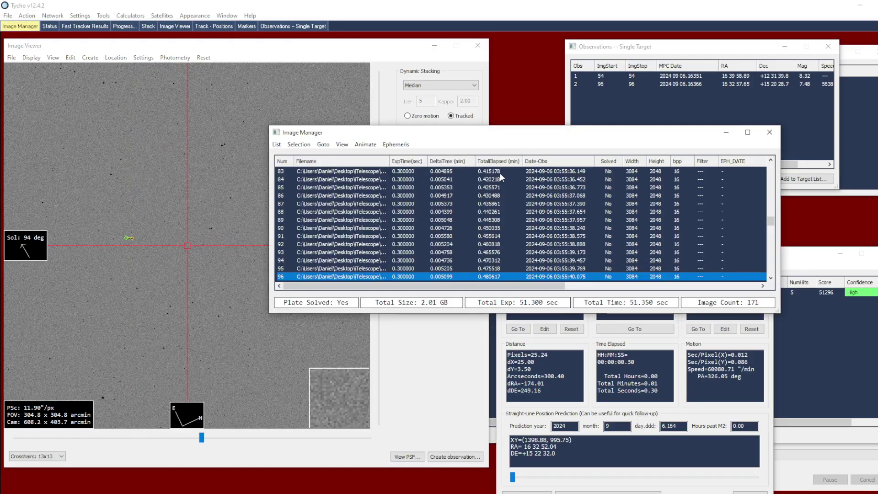
pyautogui.click(238, 223)
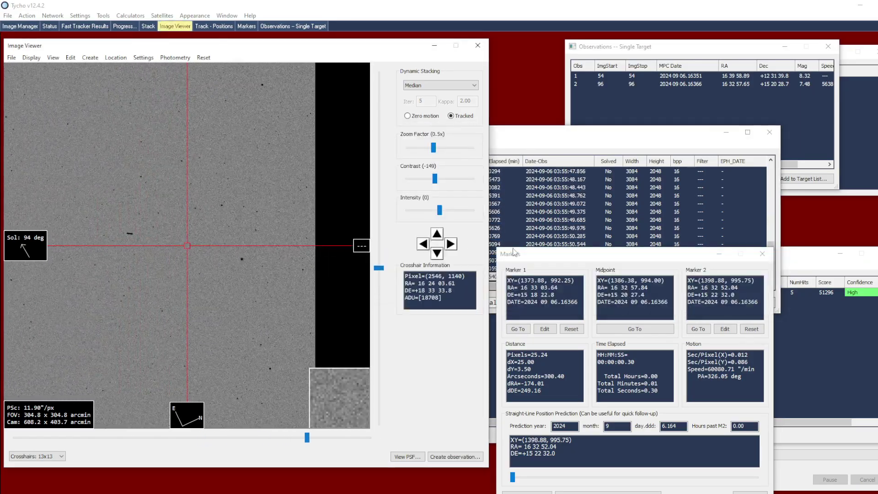
pyautogui.click(513, 250)
pyautogui.press('Down')
pyautogui.press('Down')
pyautogui.press('Down')
pyautogui.press('Down')
pyautogui.click(215, 247)
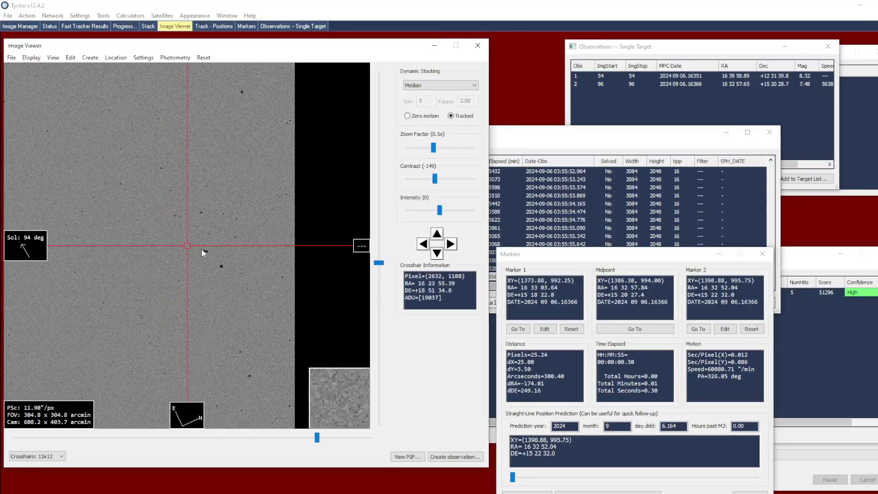
# - Create a ruler about 26 pixels long along the satellite trail in the late image
pyautogui.scroll(5, 204, 253)
pyautogui.rightClick(246, 250)
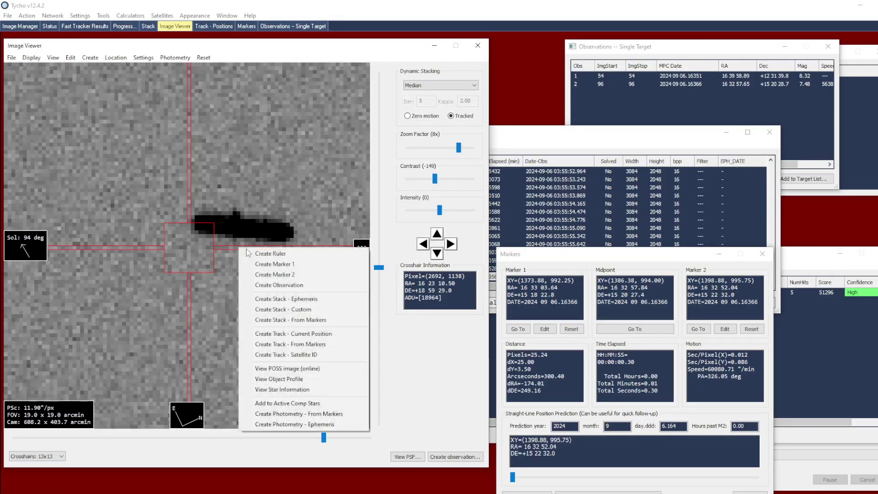
pyautogui.click(246, 253)
pyautogui.scroll(1, 174, 212)
pyautogui.moveTo(95, 193)
pyautogui.mouseDown()
pyautogui.moveTo(273, 237)
pyautogui.moveTo(294, 222)
pyautogui.mouseUp()
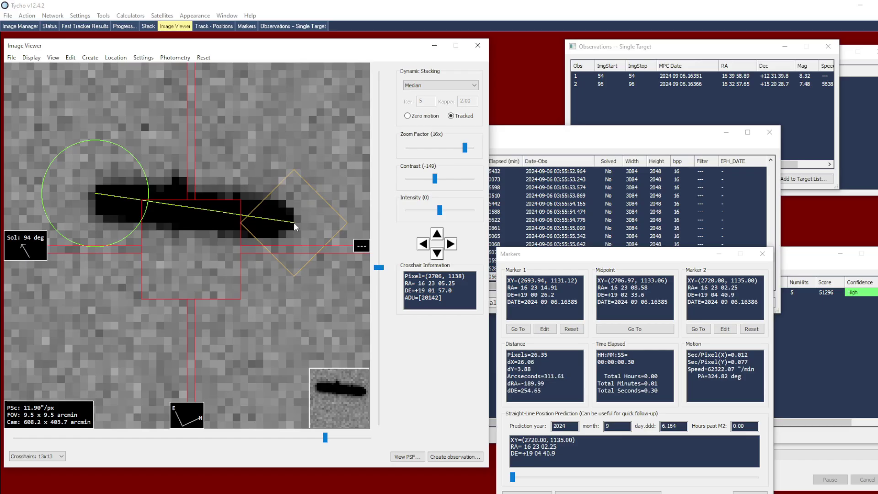
# - Move the crosshairs to the ruler's midpoint in image 152 and add a third observation
pyautogui.click(602, 328)
pyautogui.rightClick(325, 312)
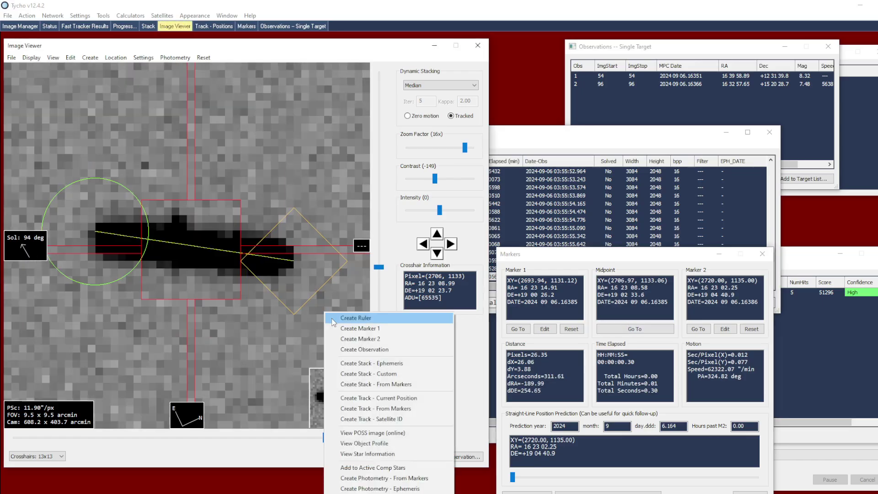
pyautogui.click(364, 350)
pyautogui.scroll(-3, 256, 300)
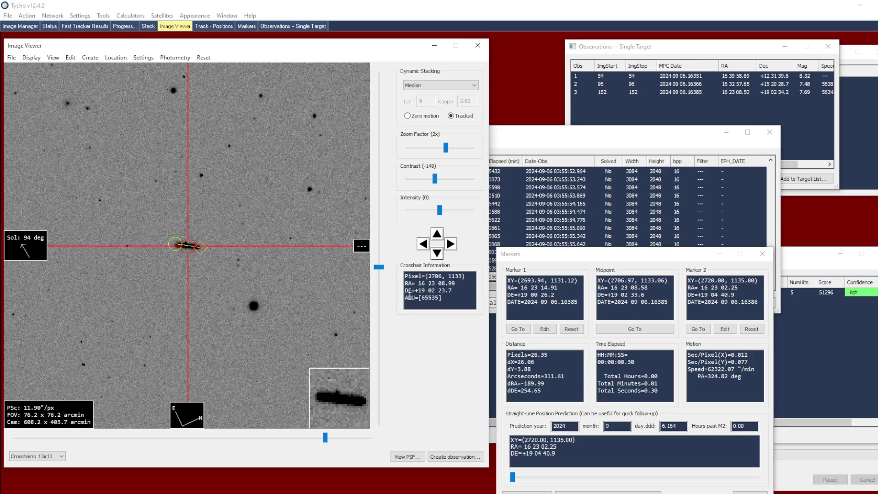
# - Add the ACS 3 match from the Fast Tracker results to the TLE Propagator
pyautogui.click(806, 264)
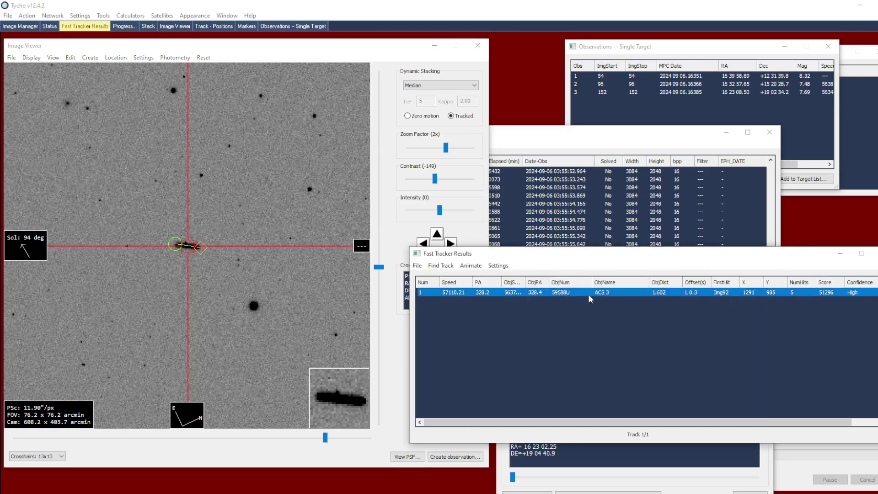
pyautogui.rightClick(621, 294)
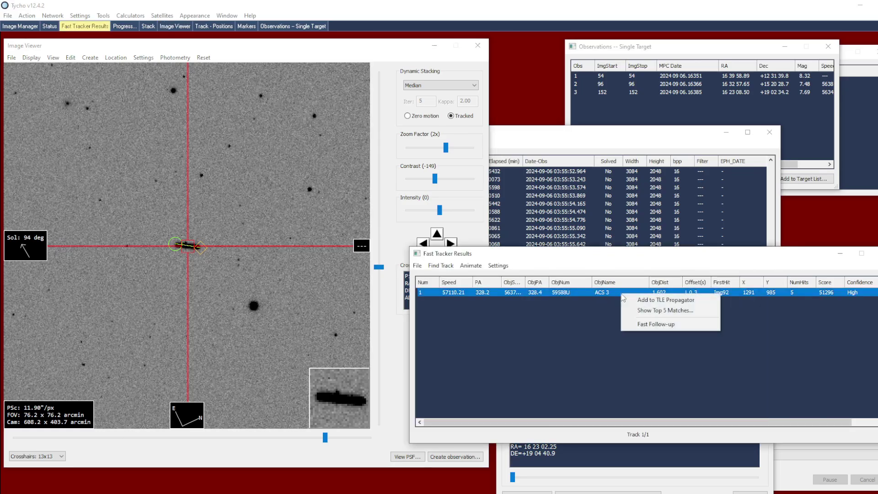
pyautogui.click(681, 300)
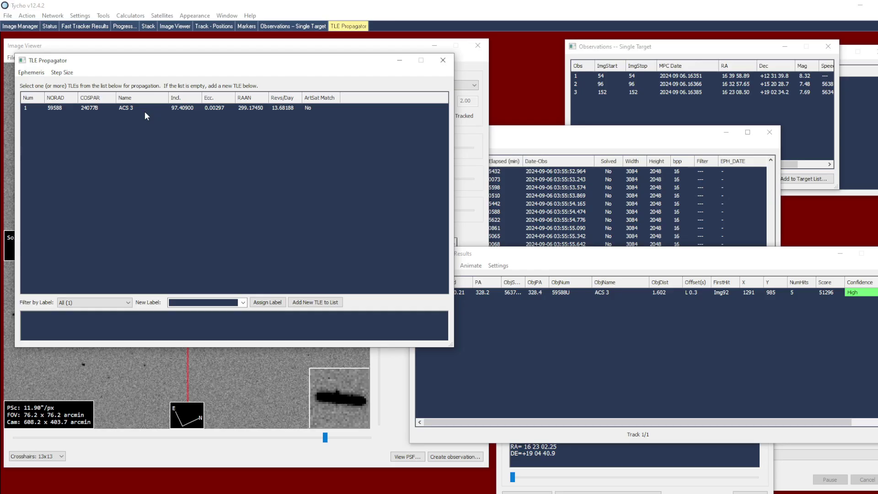
# - Add the three single-target observations to the target list under tracklet ID ABC0101
pyautogui.click(601, 116)
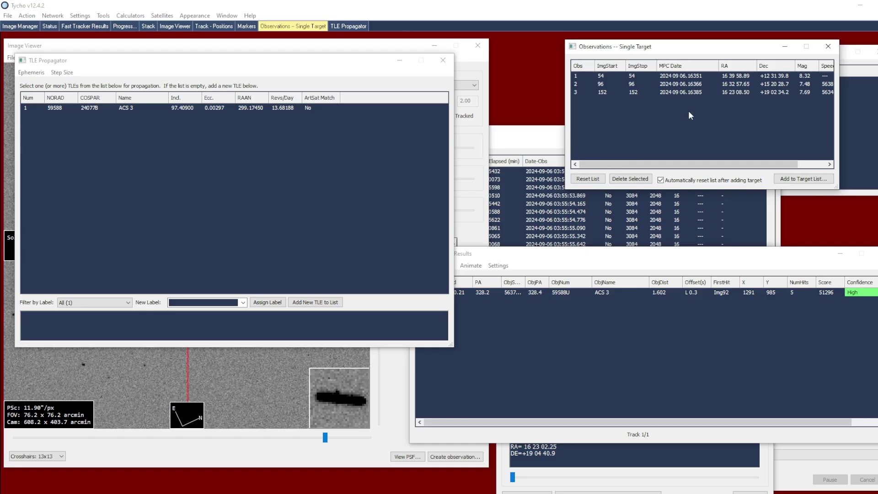
pyautogui.click(808, 179)
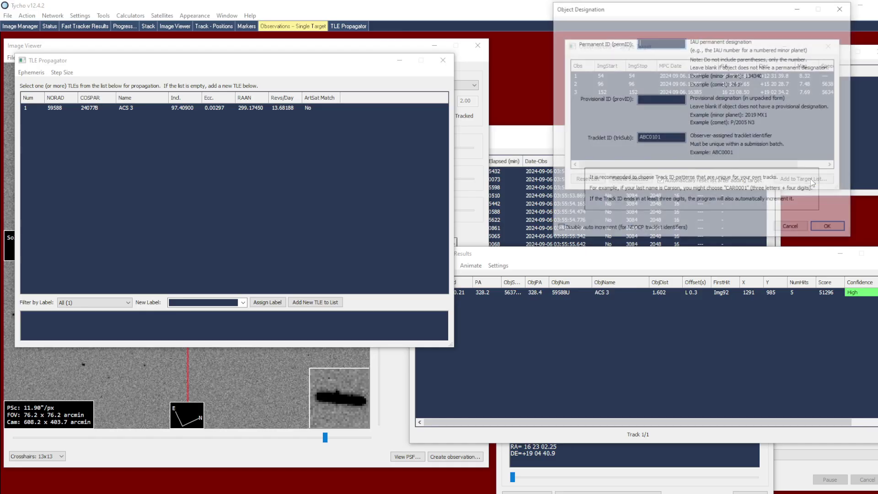
pyautogui.click(843, 231)
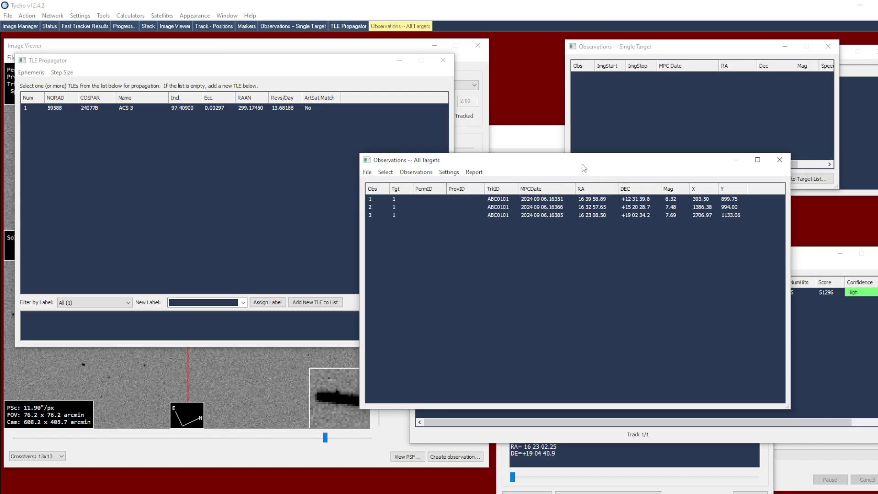
# - Generate an IOD report from the observations of all targets
pyautogui.click(459, 182)
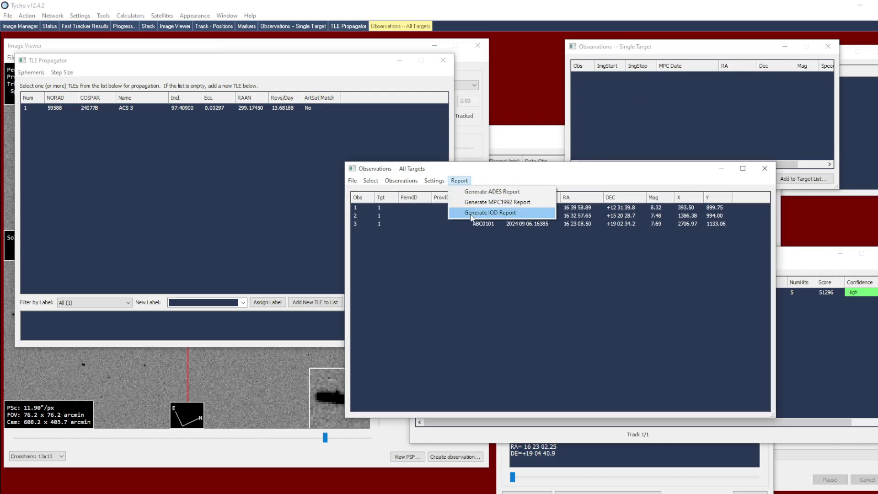
pyautogui.click(519, 216)
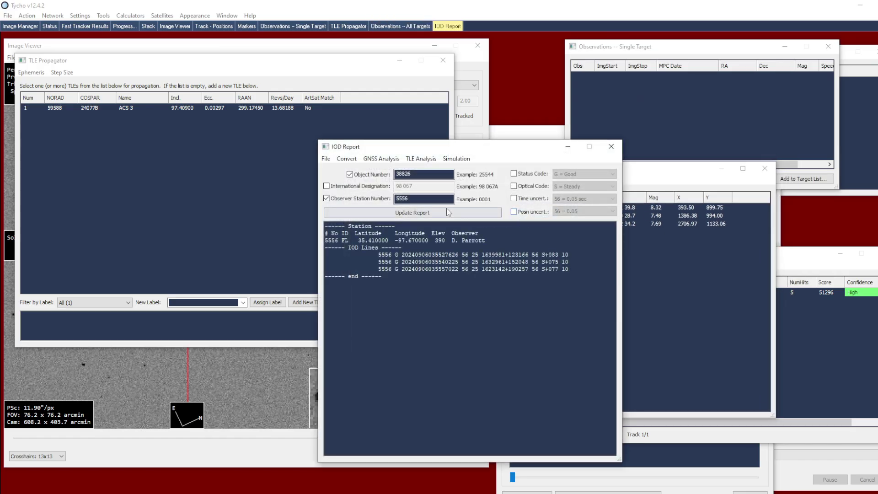
pyautogui.moveTo(495, 156); pyautogui.dragTo(543, 160)
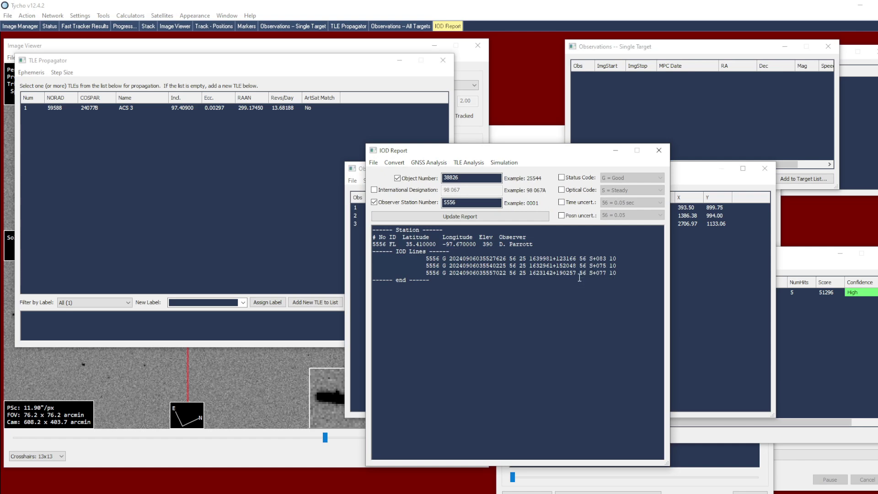
# - Remove the middle IOD line and generate an initial TLE from the first and last observations to compare with ACS 3
pyautogui.click(481, 163)
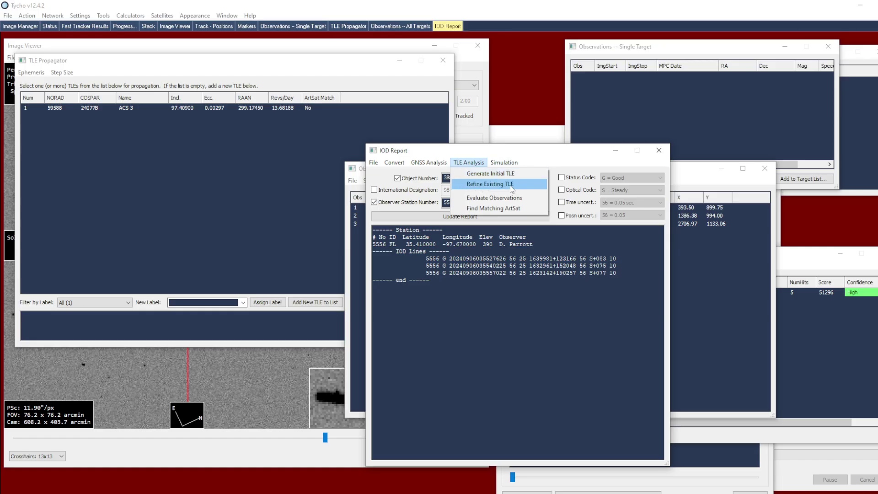
pyautogui.click(512, 278)
pyautogui.moveTo(616, 266); pyautogui.dragTo(364, 264)
pyautogui.press('Delete')
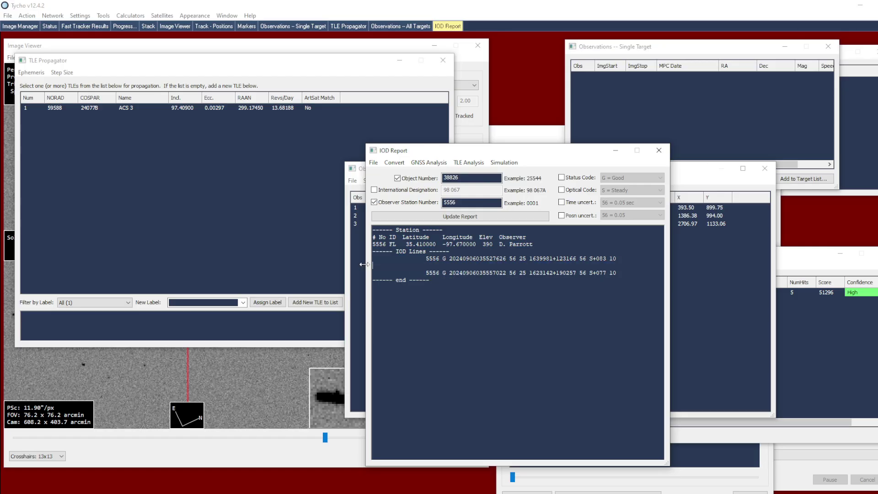
pyautogui.click(475, 163)
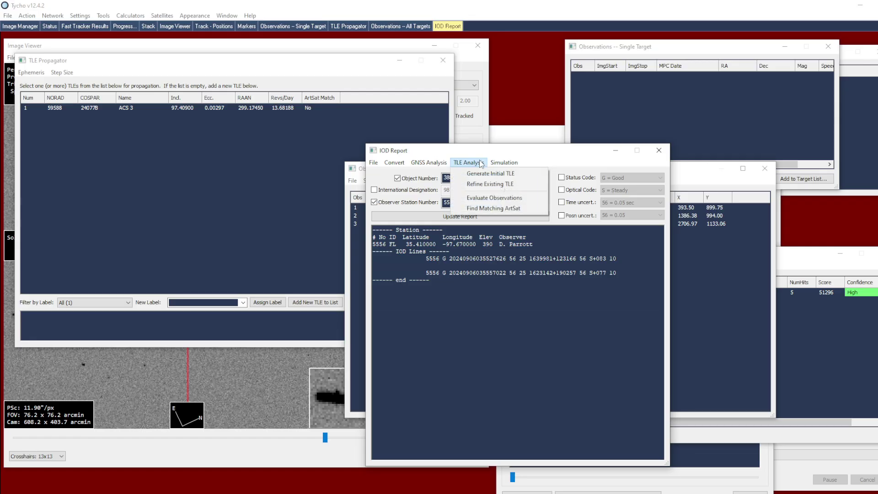
pyautogui.click(512, 174)
pyautogui.click(302, 146)
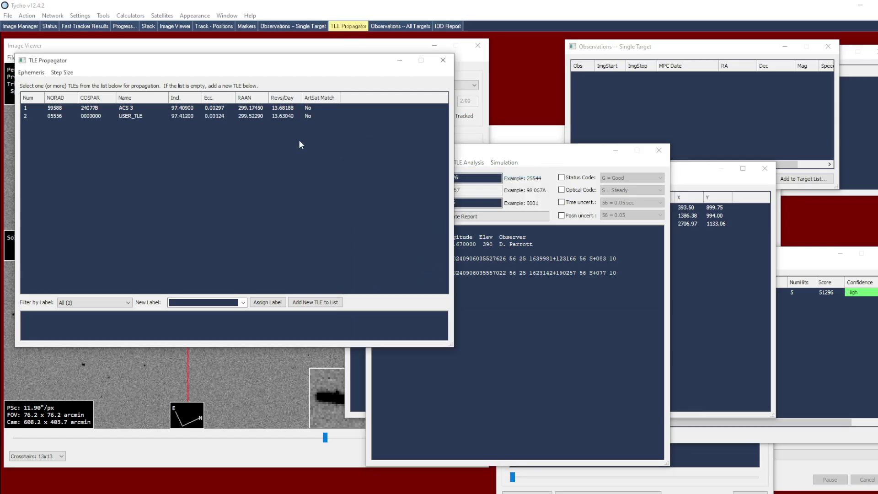
pyautogui.click(240, 109)
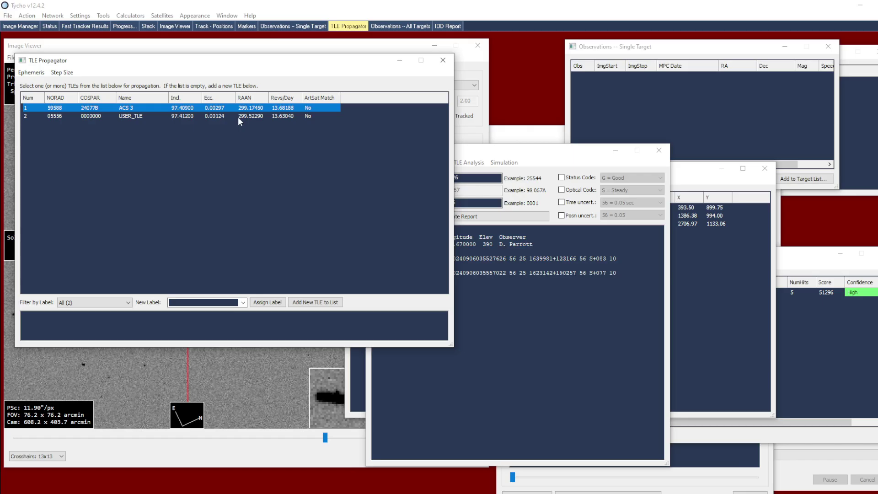
# - Restore the middle IOD line and generate another initial TLE from all three observations
pyautogui.click(516, 273)
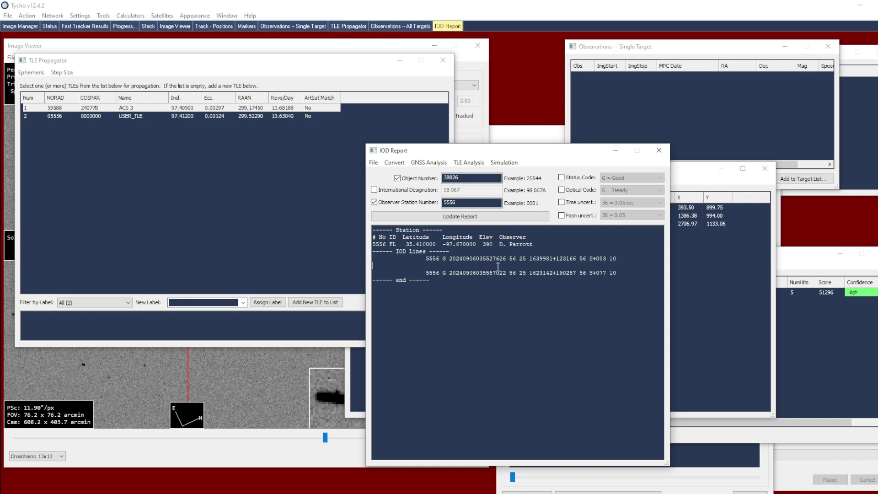
pyautogui.tripleClick(498, 266)
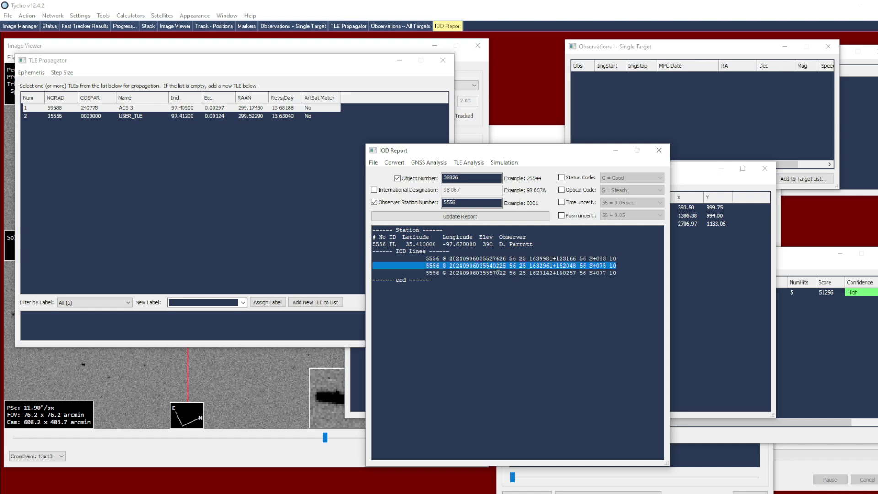
pyautogui.click(468, 162)
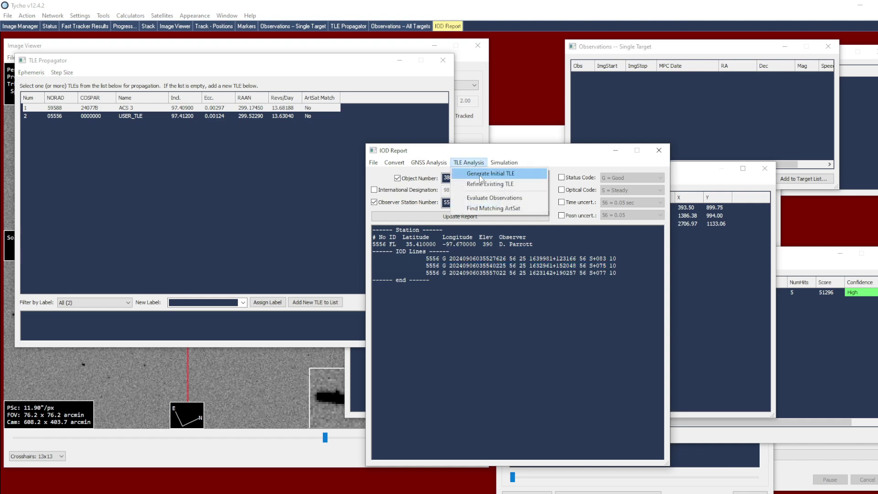
pyautogui.click(480, 179)
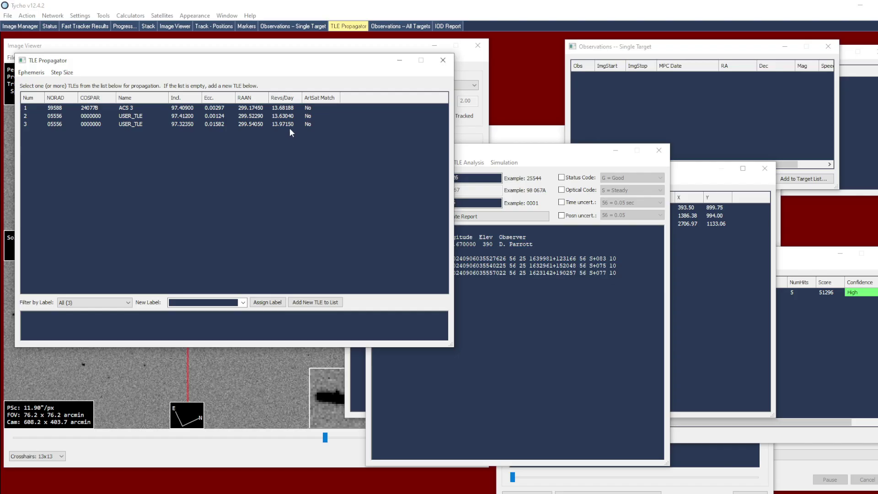
# - Attach the ACS 3 TLE and the two-observation USER_TLE together to the Satellite Viewer
pyautogui.click(288, 108)
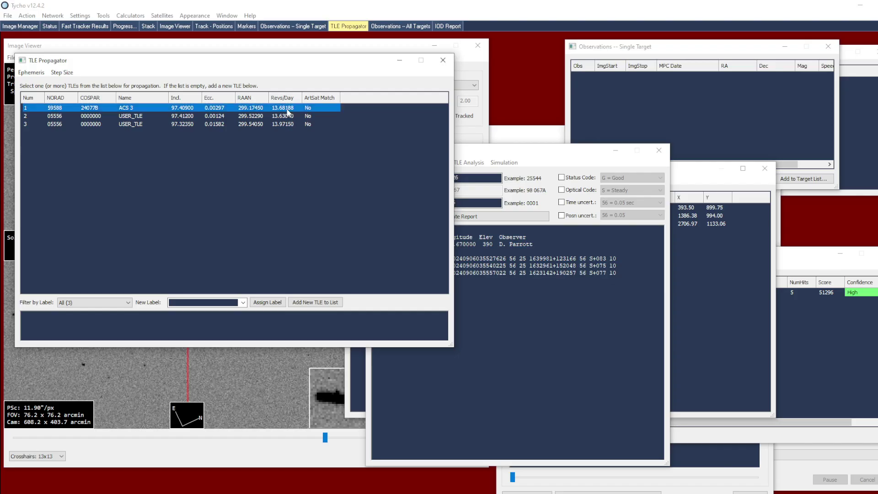
pyautogui.keyDown('ctrl'); pyautogui.click(287, 116); pyautogui.keyUp('ctrl')
pyautogui.rightClick(285, 118)
pyautogui.click(309, 142)
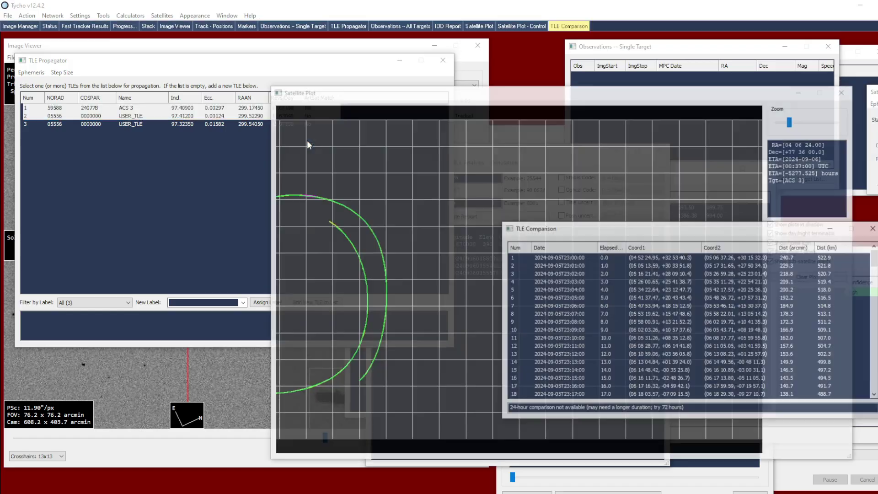
# - Switch the satellite plot to Top View and examine how closely the ACS 3 and USER_TLE orbits match around the globe
pyautogui.rightClick(474, 227)
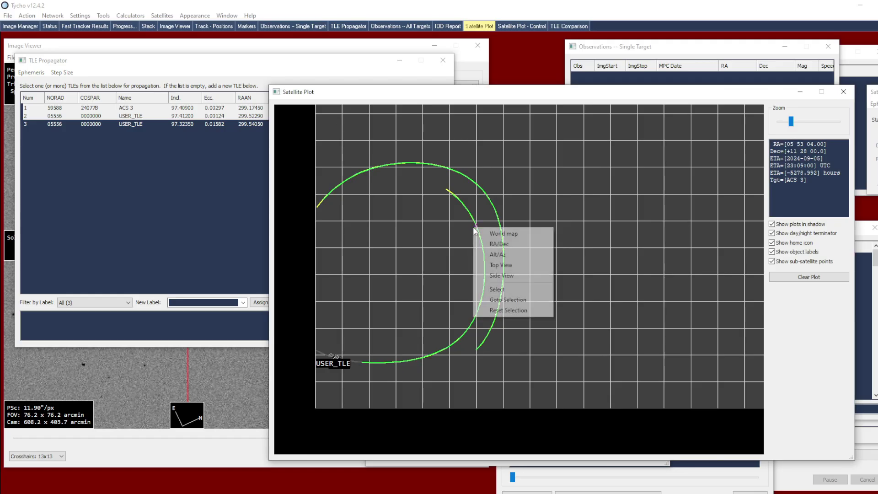
pyautogui.click(511, 260)
pyautogui.moveTo(609, 254); pyautogui.dragTo(488, 276)
pyautogui.scroll(3, 523, 269)
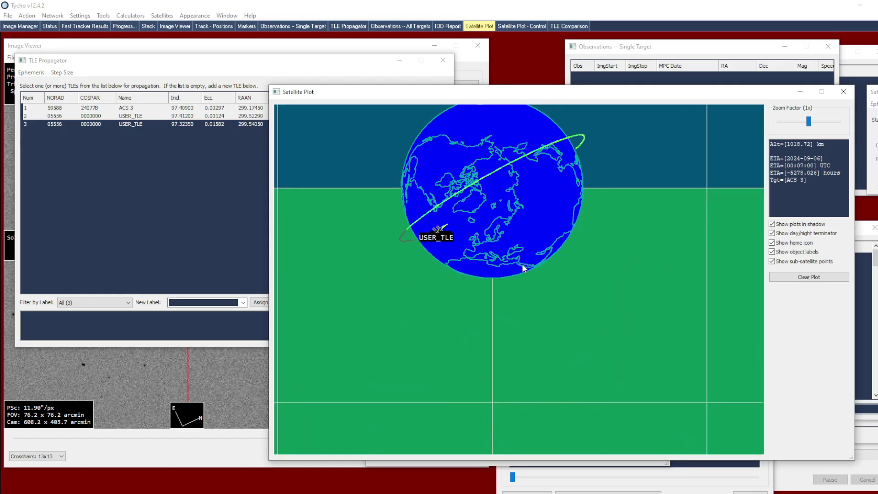
pyautogui.moveTo(483, 220); pyautogui.dragTo(505, 112)
pyautogui.moveTo(514, 198); pyautogui.dragTo(542, 136)
pyautogui.moveTo(544, 179); pyautogui.dragTo(480, 200)
pyautogui.scroll(1, 479, 251)
pyautogui.moveTo(480, 255); pyautogui.dragTo(506, 215)
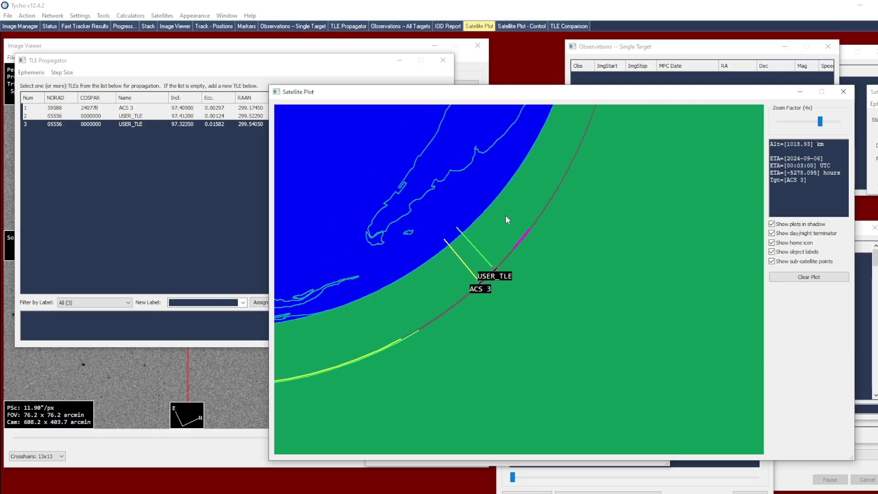
pyautogui.scroll(-1, 464, 248)
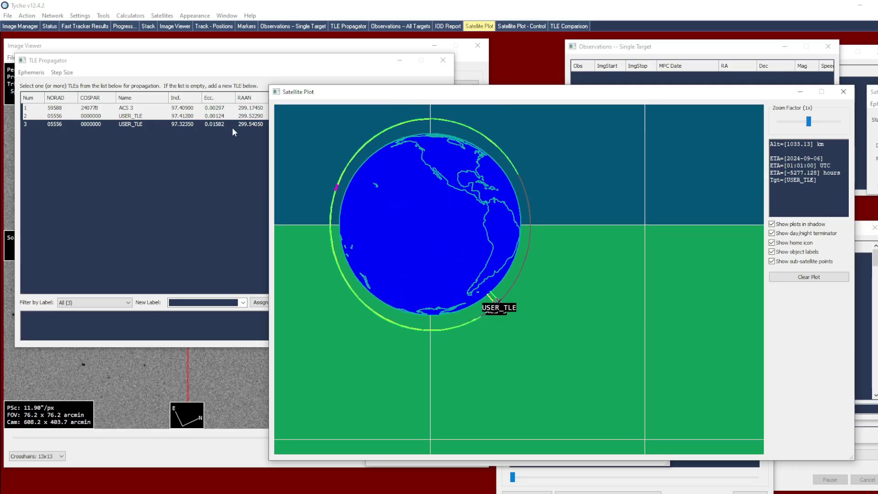
# - Attach the ACS 3 TLE and the three-observation USER_TLE together to the Satellite Viewer
pyautogui.click(233, 124)
pyautogui.keyDown('ctrl'); pyautogui.click(238, 110); pyautogui.keyUp('ctrl')
pyautogui.rightClick(238, 110)
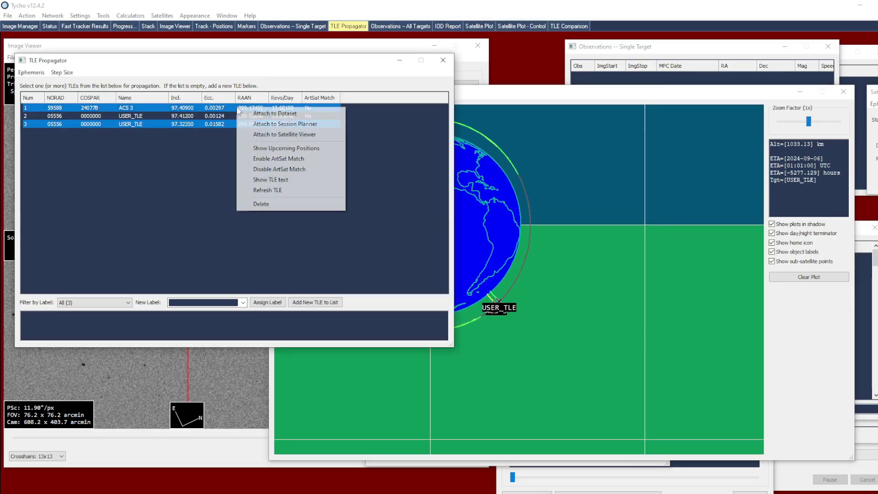
pyautogui.click(257, 134)
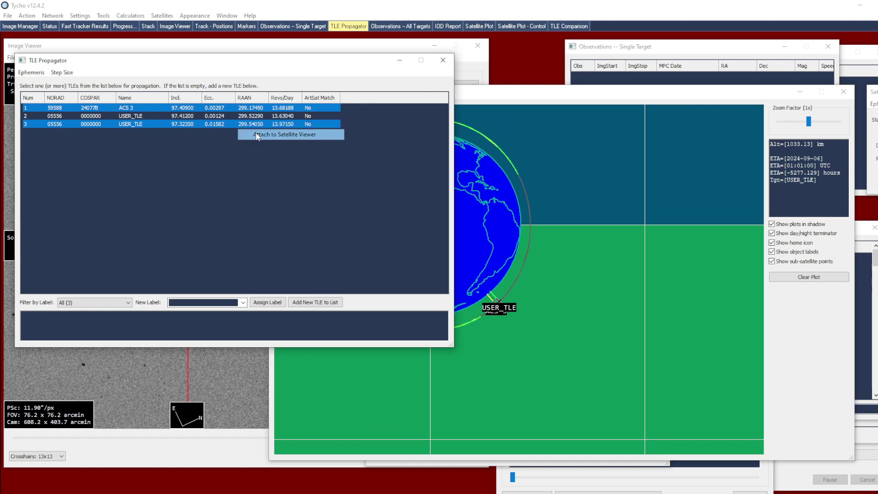
# - Examine the offset between the ACS 3 orbit and the three-observation USER_TLE orbit in the satellite plot
pyautogui.scroll(2, 483, 281)
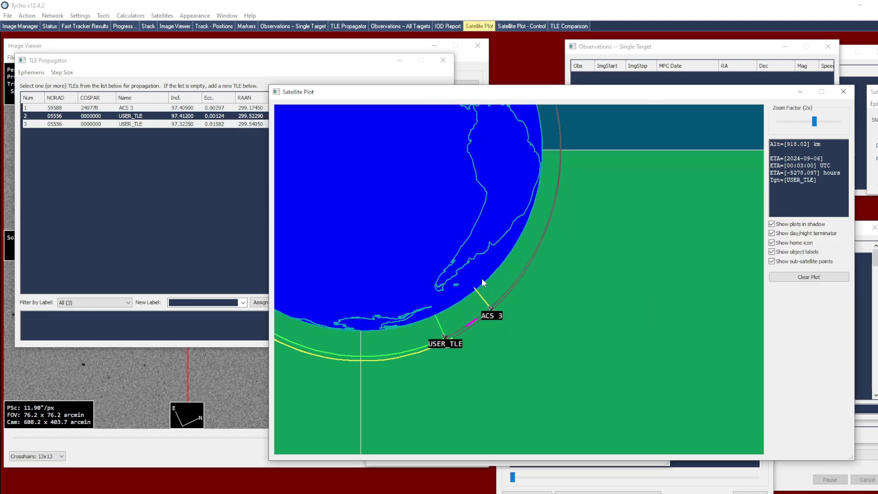
pyautogui.scroll(2, 504, 305)
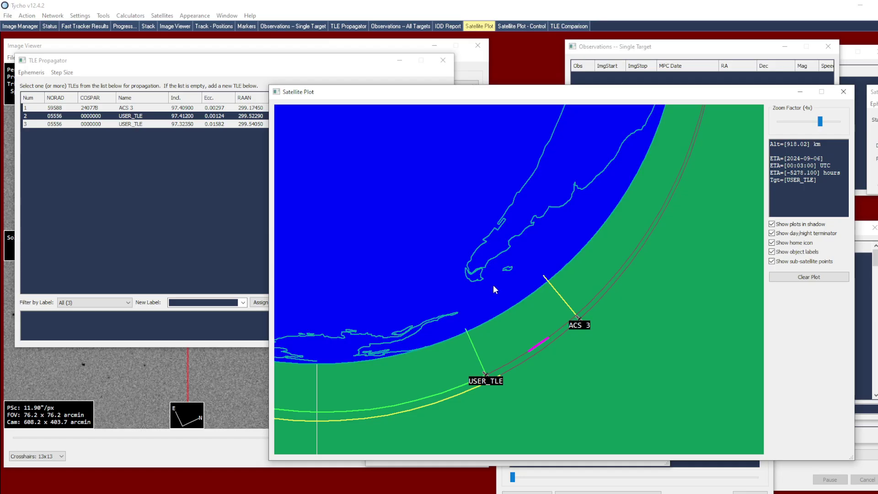
pyautogui.scroll(-2, 497, 288)
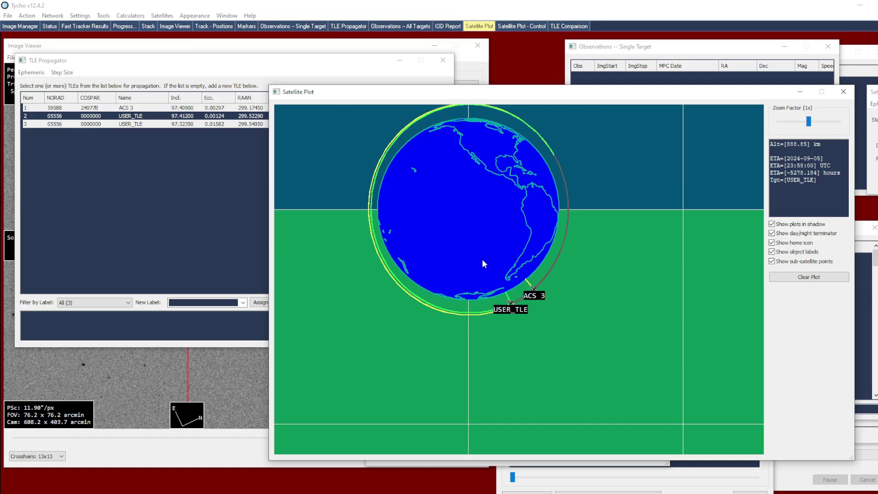
pyautogui.moveTo(485, 282); pyautogui.dragTo(488, 295)
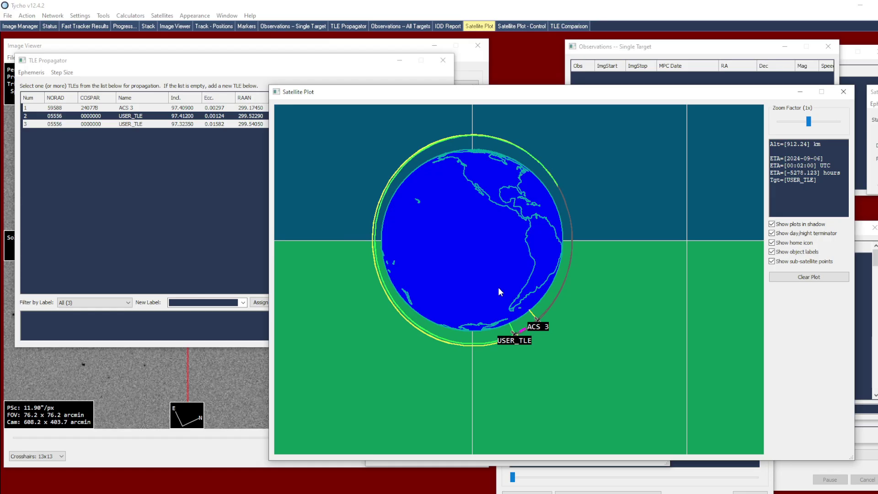
# - Open Refine Existing TLE for the IOD report and copy in the text of the three-observation USER_TLE as the existing TLE
pyautogui.click(242, 220)
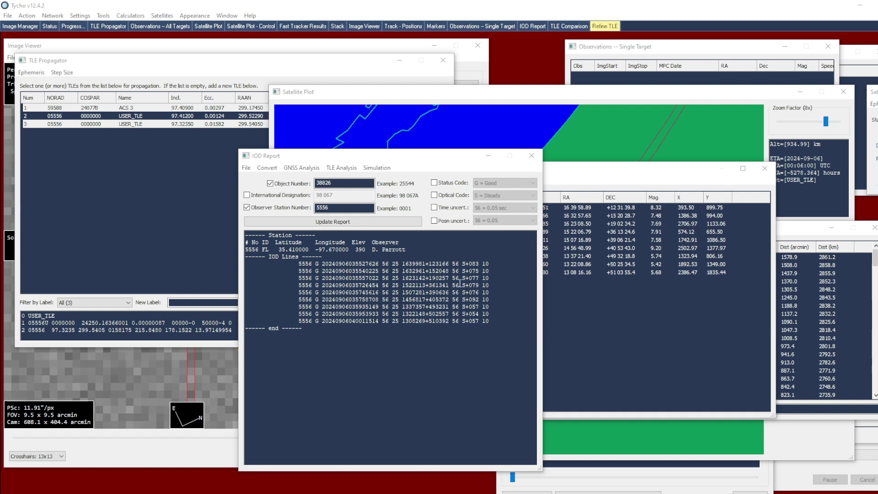
pyautogui.click(350, 168)
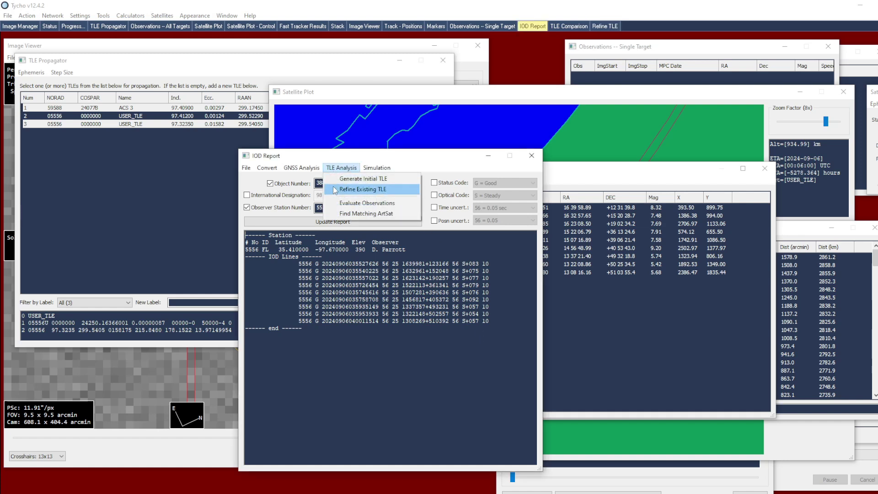
pyautogui.click(374, 192)
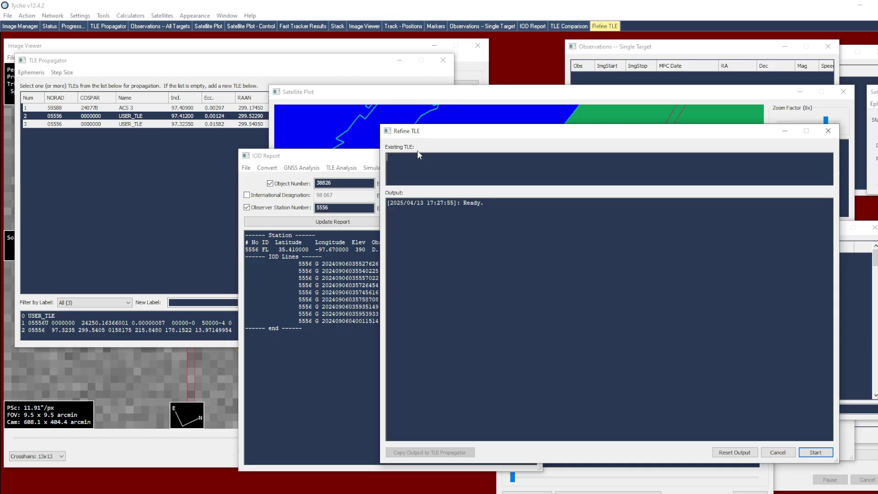
pyautogui.click(200, 174)
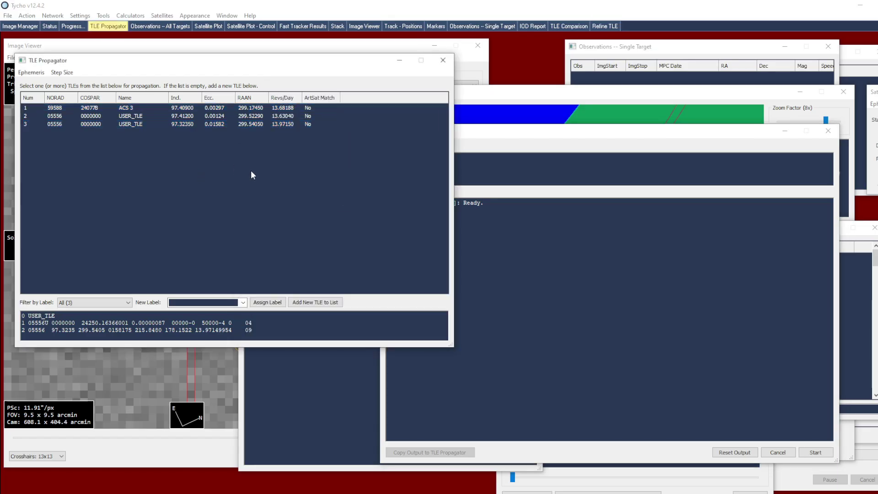
pyautogui.rightClick(251, 127)
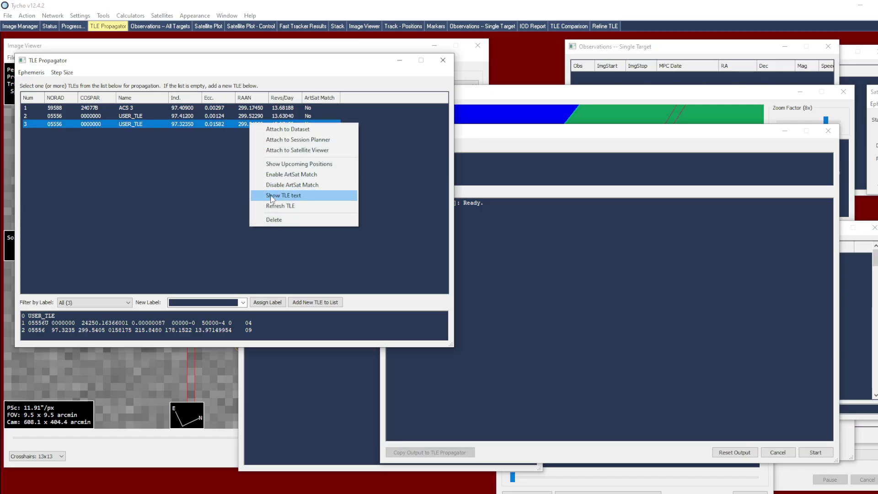
pyautogui.click(304, 198)
pyautogui.moveTo(264, 330); pyautogui.dragTo(35, 308)
pyautogui.hotkey('ctrl', 'c')
pyautogui.click(476, 181)
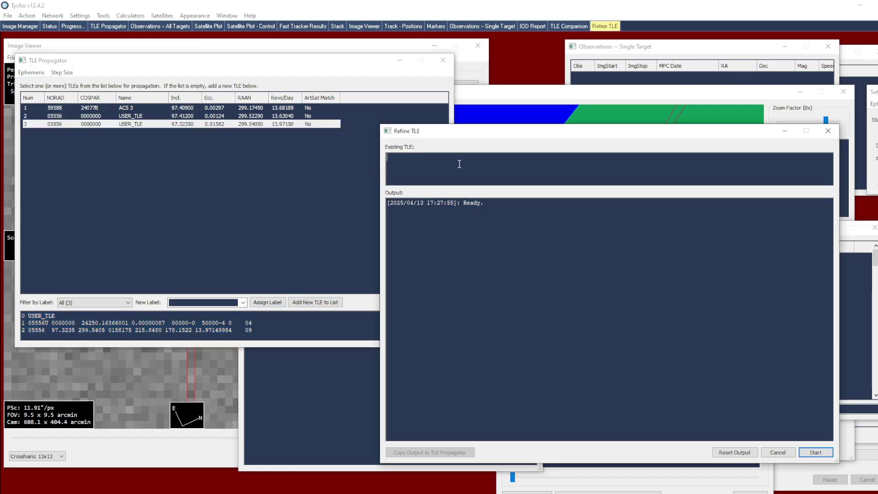
pyautogui.hotkey('ctrl', 'v')
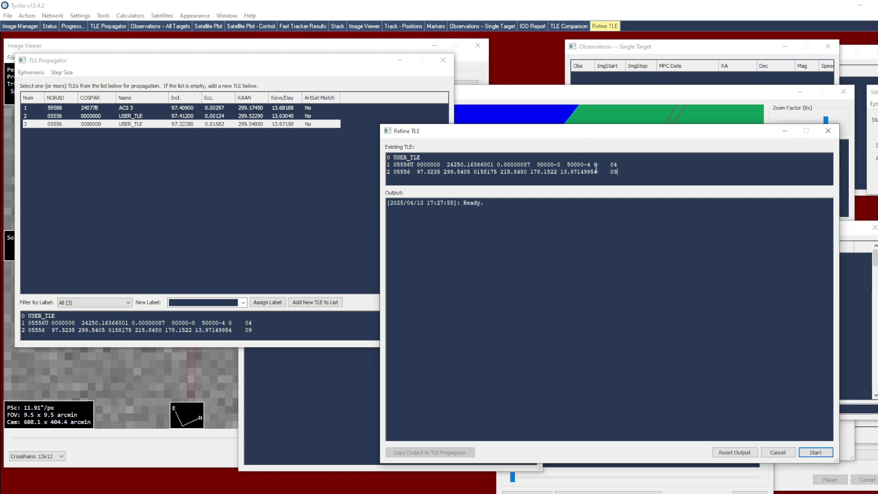
# - Run the refinement against the IOD observations, review the RMSE output, and copy the refined TLE to the TLE Propagator
pyautogui.click(348, 369)
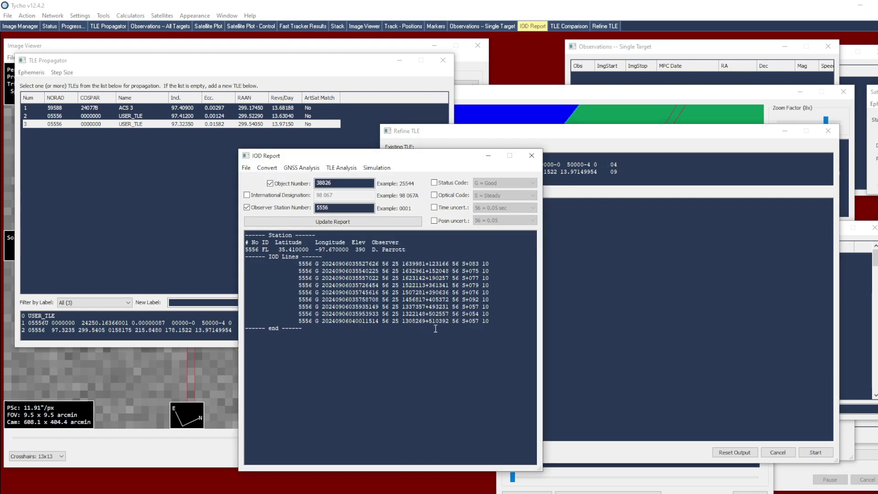
pyautogui.click(815, 453)
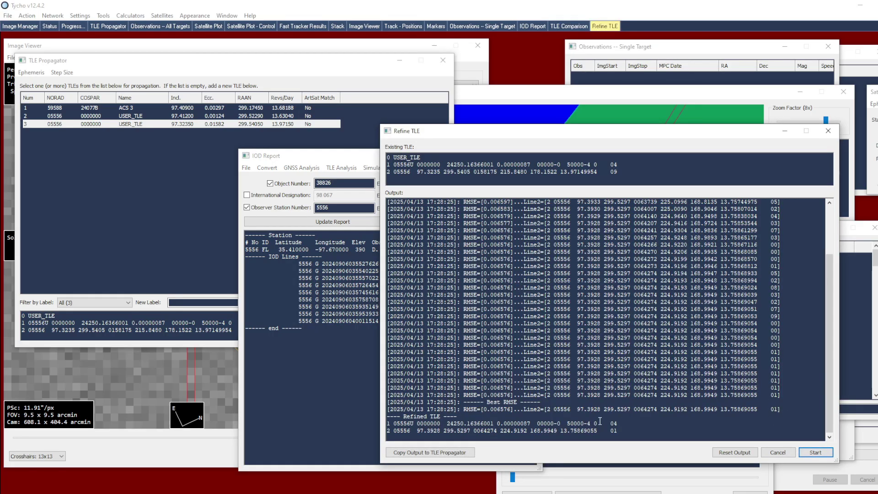
pyautogui.moveTo(826, 413); pyautogui.dragTo(827, 334)
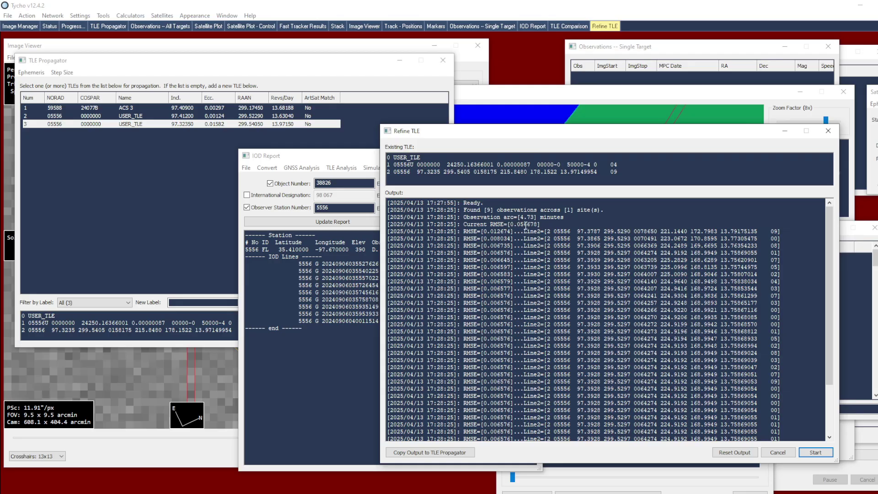
pyautogui.moveTo(829, 250); pyautogui.dragTo(820, 341)
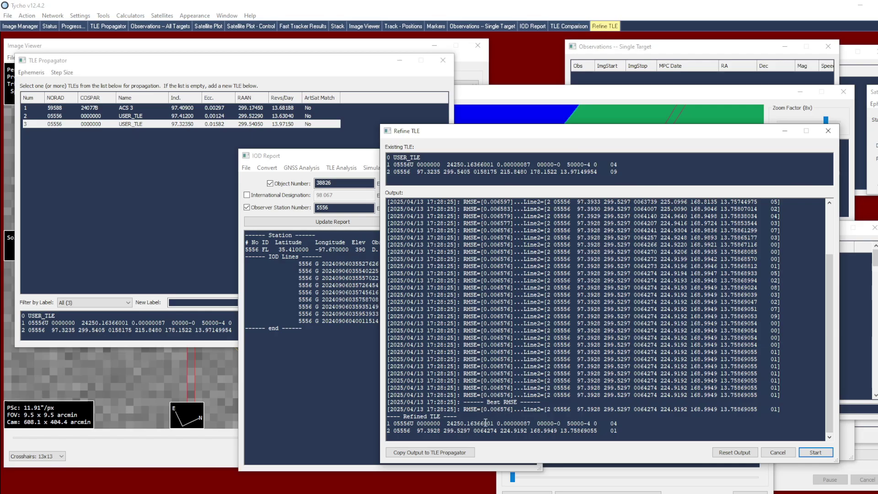
pyautogui.click(451, 456)
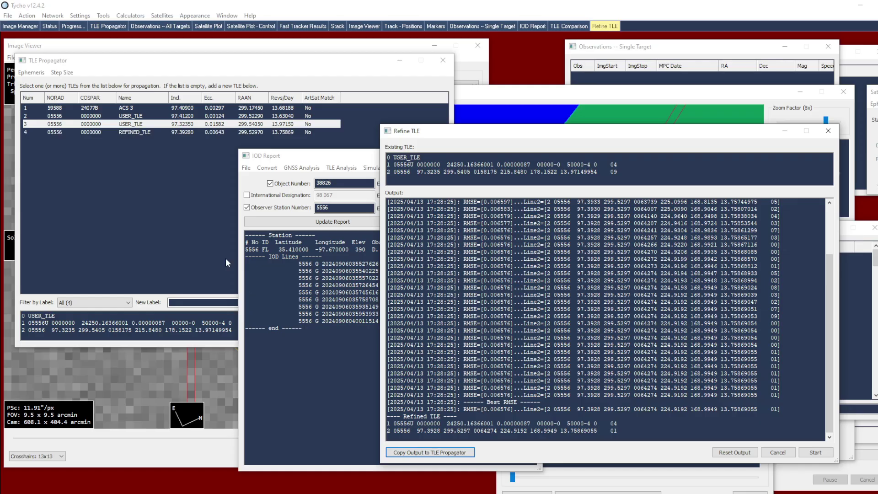
# - Attach the ACS 3 TLE and the unrefined three-observation USER_TLE to the Satellite Viewer to compare their orbits again
pyautogui.click(288, 124)
pyautogui.keyDown('ctrl'); pyautogui.click(290, 109); pyautogui.keyUp('ctrl')
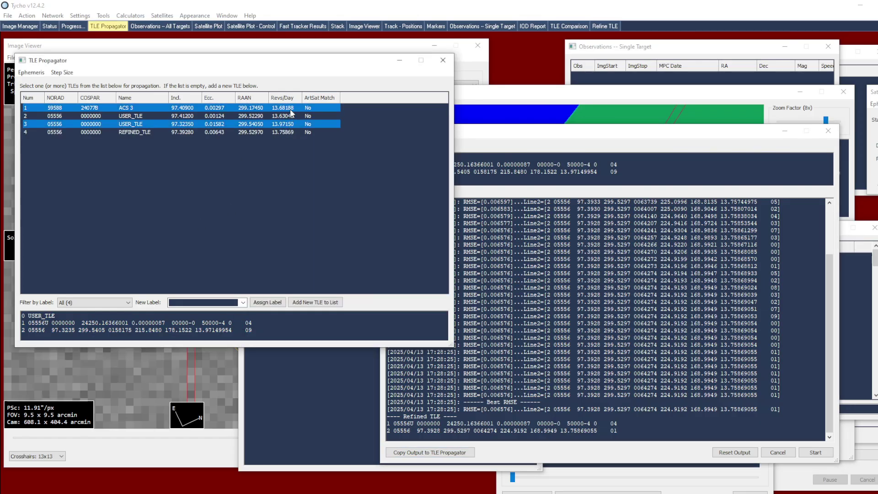
pyautogui.rightClick(291, 113)
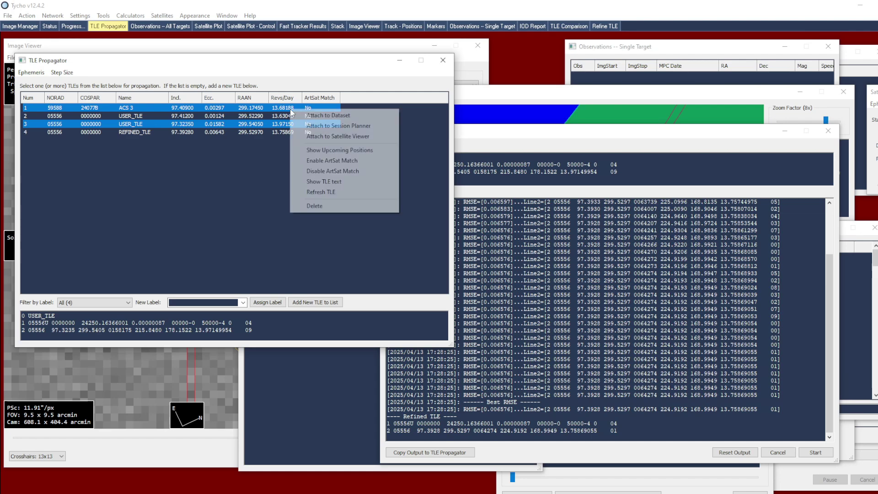
pyautogui.click(320, 134)
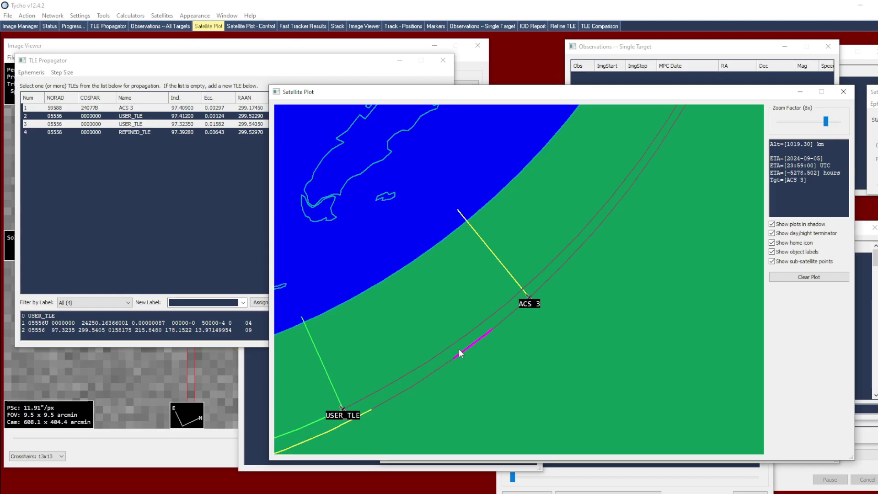
# - Attach the ACS 3 TLE and the REFINED_TLE together to the Satellite Viewer and examine how closely their orbits match
pyautogui.click(242, 109)
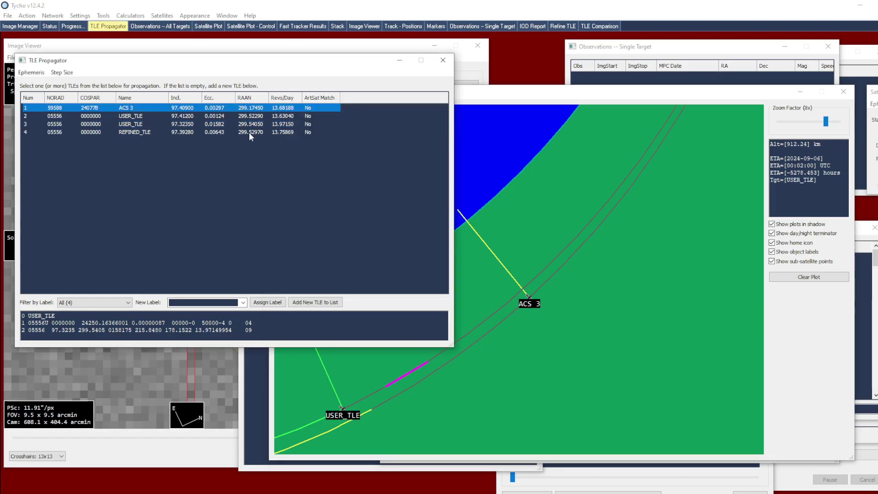
pyautogui.keyDown('ctrl'); pyautogui.click(250, 132); pyautogui.keyUp('ctrl')
pyautogui.rightClick(250, 133)
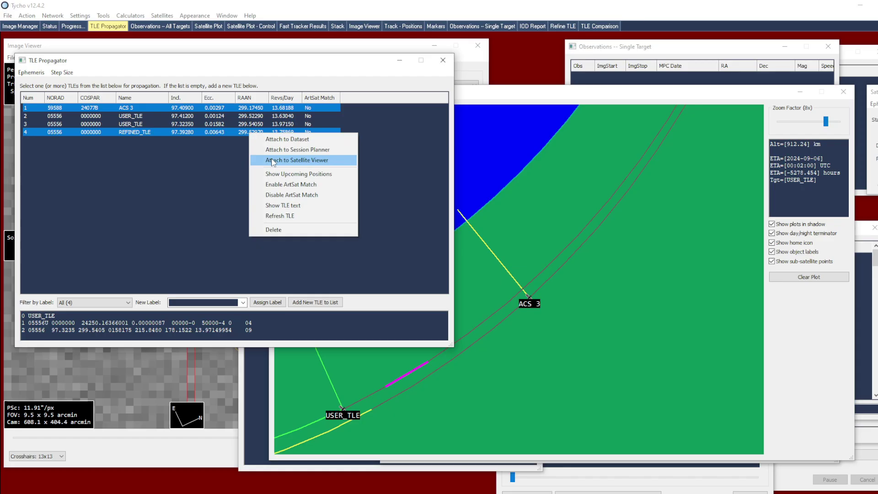
pyautogui.click(273, 160)
pyautogui.click(448, 369)
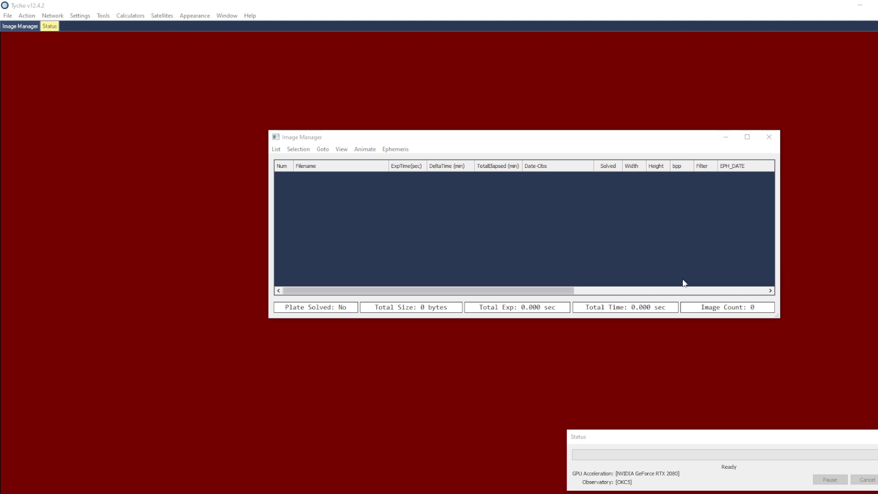
# - Open an IOD Report and paste in the station 9999 observation lines dated 2024-11-26
pyautogui.click(165, 19)
pyautogui.moveTo(185, 61)
pyautogui.click(248, 94)
pyautogui.rightClick(424, 273)
pyautogui.click(458, 323)
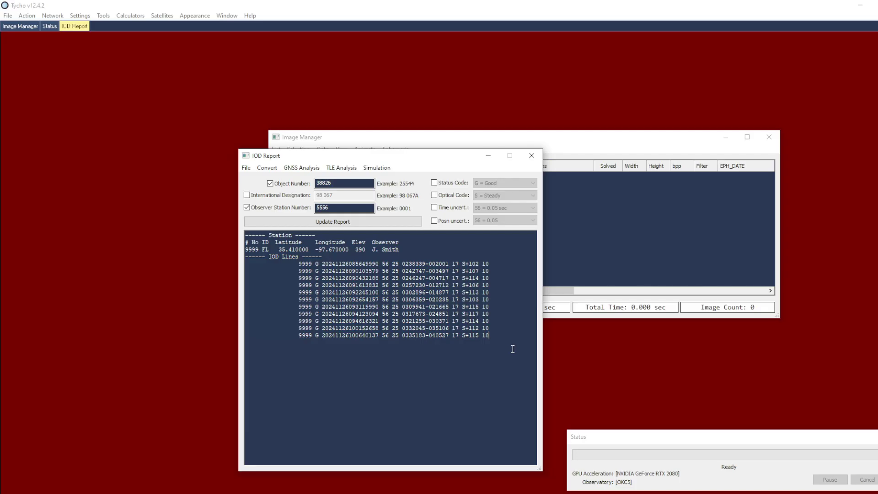
# - Delete every IOD line after the first three and check the timestamps of the remaining observations
pyautogui.moveTo(489, 335); pyautogui.dragTo(233, 284)
pyautogui.press('Delete')
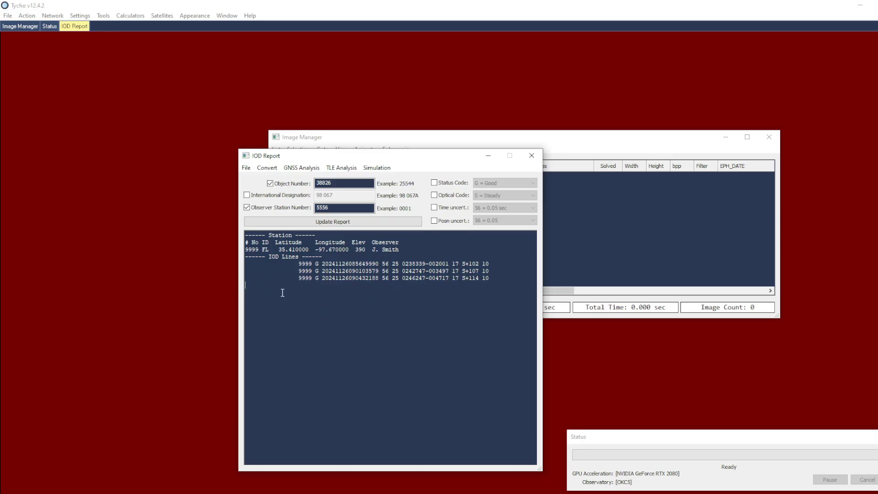
pyautogui.moveTo(348, 265); pyautogui.dragTo(364, 264)
pyautogui.click(363, 264)
pyautogui.moveTo(348, 264); pyautogui.dragTo(362, 278)
pyautogui.click(374, 293)
# - Generate an initial TLE from the three remaining observations and select the resulting USER_TLE in the TLE Propagator
pyautogui.click(344, 171)
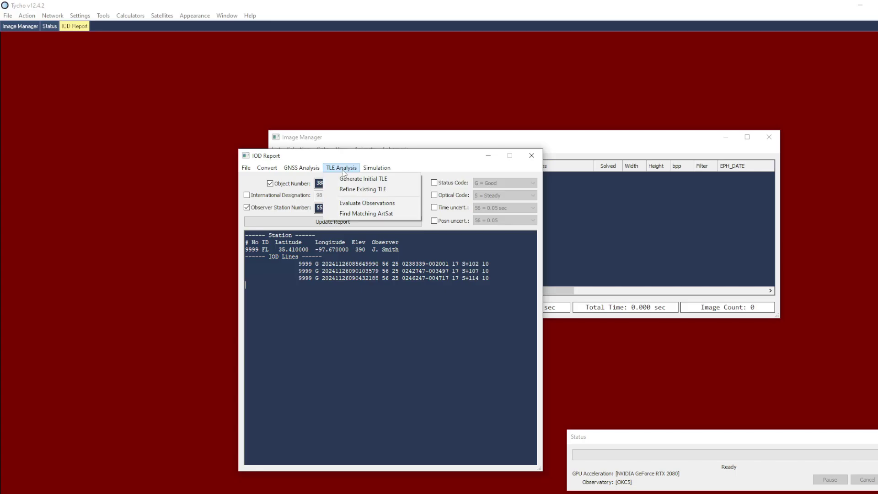
pyautogui.click(390, 181)
pyautogui.click(282, 117)
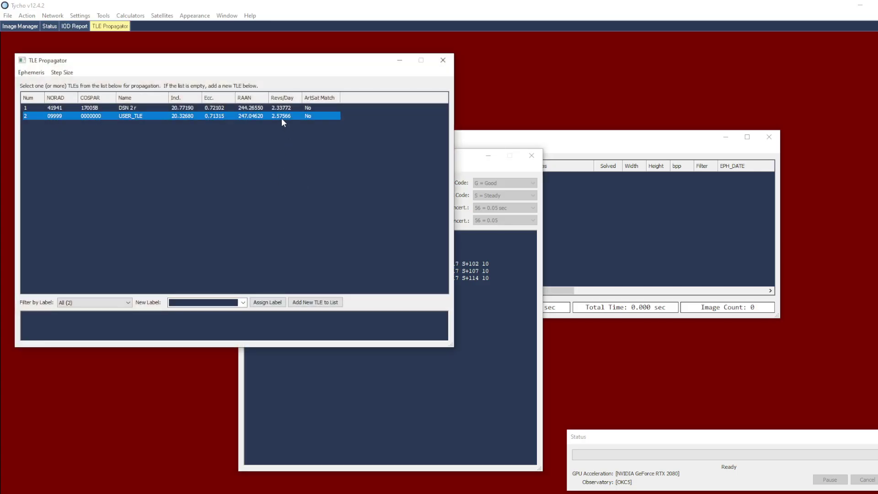
# - Delete the middle IOD line and generate another initial TLE from the two remaining observations
pyautogui.click(498, 272)
pyautogui.moveTo(494, 270); pyautogui.dragTo(240, 269)
pyautogui.press('Delete')
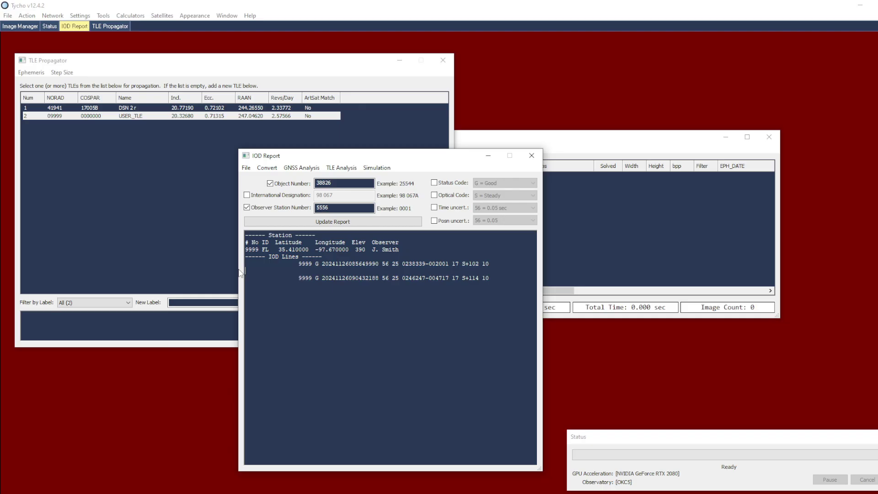
pyautogui.click(341, 168)
pyautogui.click(347, 176)
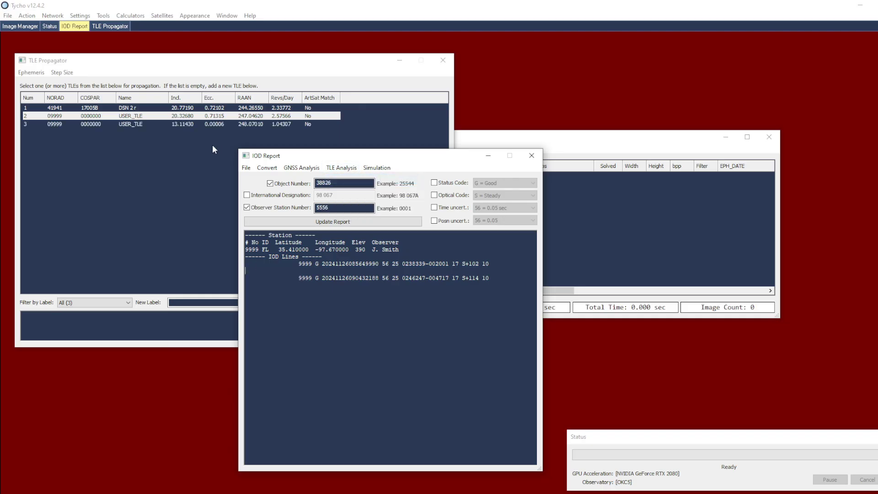
# - Attach the three-observation and two-observation USER_TLEs together to the Satellite Viewer
pyautogui.click(300, 124)
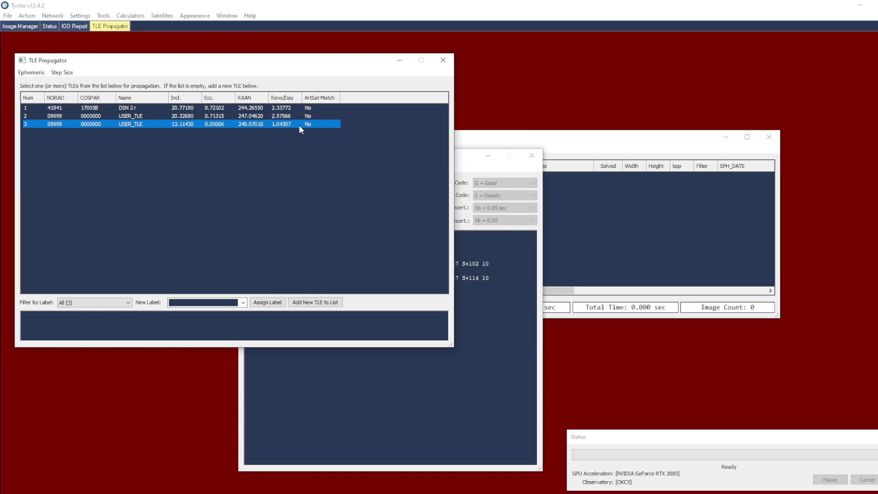
pyautogui.keyDown('ctrl'); pyautogui.click(288, 118); pyautogui.keyUp('ctrl')
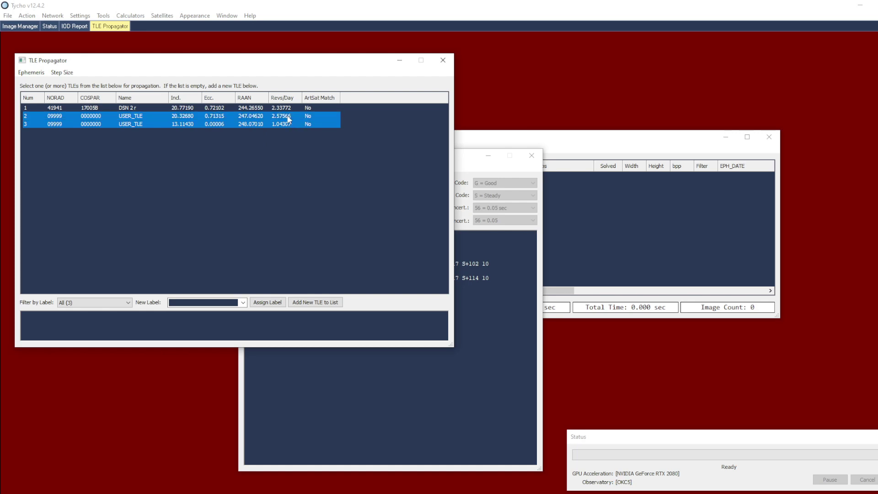
pyautogui.rightClick(288, 119)
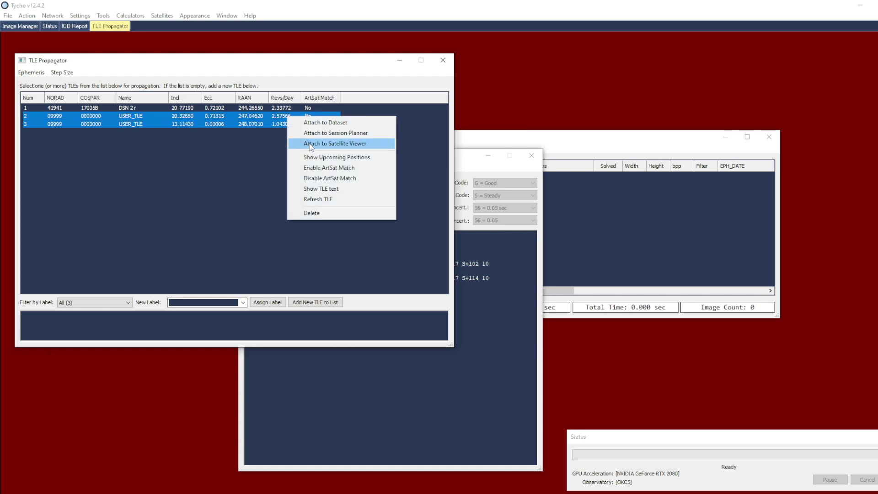
pyautogui.click(332, 144)
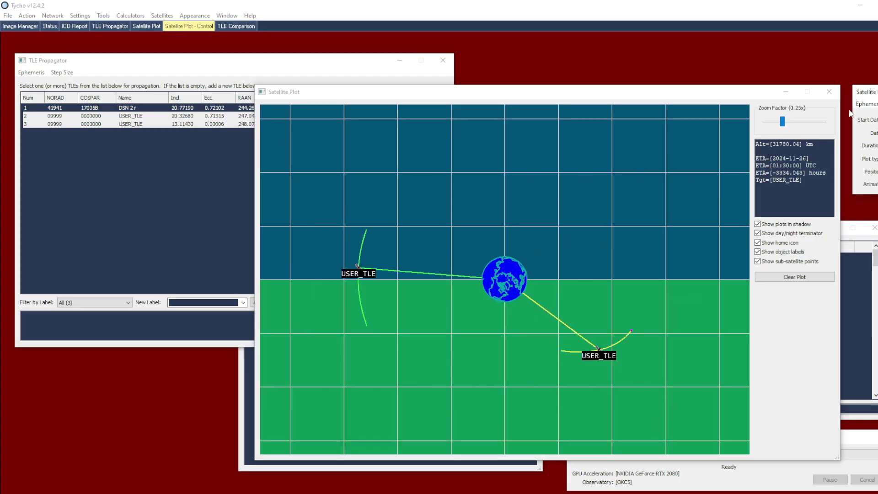
# - Set the satellite plot duration to 72 hrs and attach both USER_TLEs to the Satellite Viewer again
pyautogui.moveTo(873, 91); pyautogui.dragTo(638, 56)
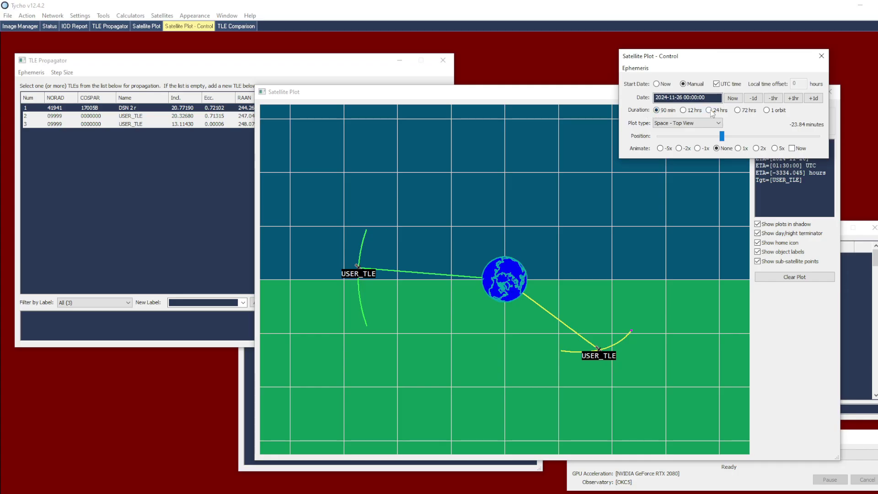
pyautogui.click(738, 110)
pyautogui.rightClick(241, 126)
pyautogui.click(284, 148)
pyautogui.click(527, 147)
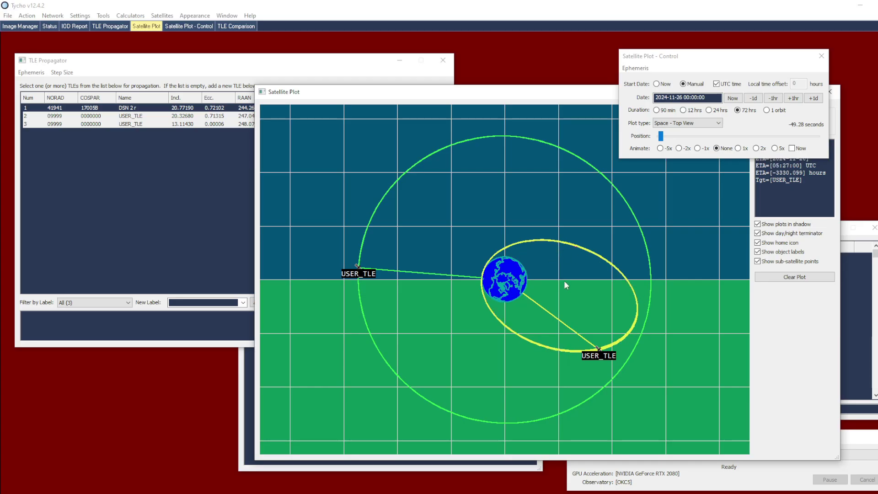
# - Attach the DSN 2 r TLE and the three-observation USER_TLE to the Satellite Viewer and compare their orbits up close
pyautogui.click(229, 116)
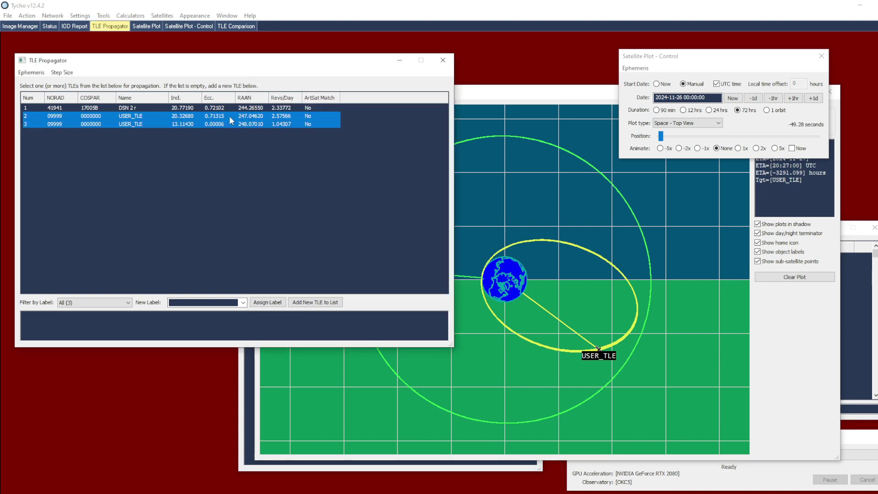
pyautogui.keyDown('ctrl'); pyautogui.click(280, 109); pyautogui.keyUp('ctrl')
pyautogui.rightClick(280, 111)
pyautogui.click(338, 138)
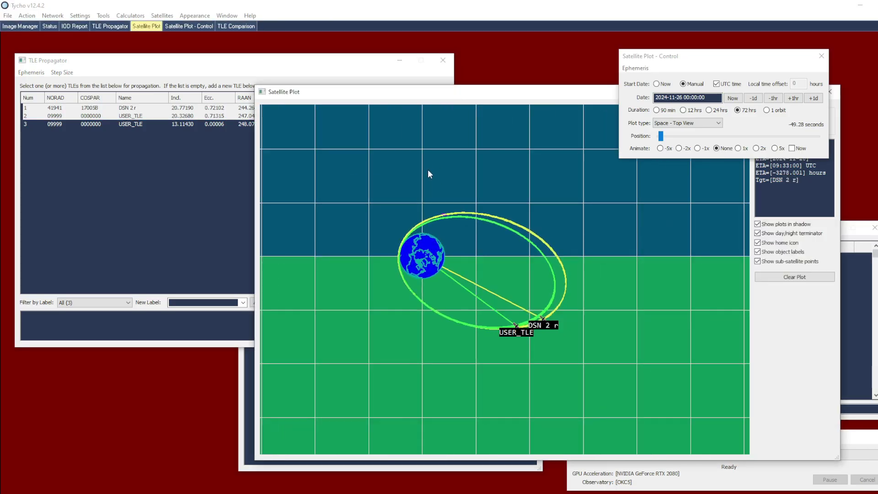
pyautogui.scroll(3, 503, 268)
pyautogui.moveTo(477, 246); pyautogui.dragTo(501, 261)
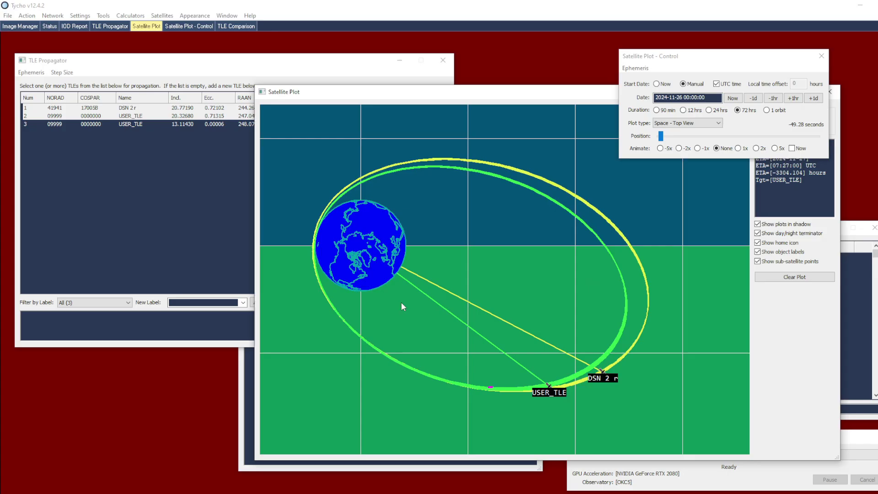
# - Restore all the deleted observation lines in the IOD Report
pyautogui.click(244, 374)
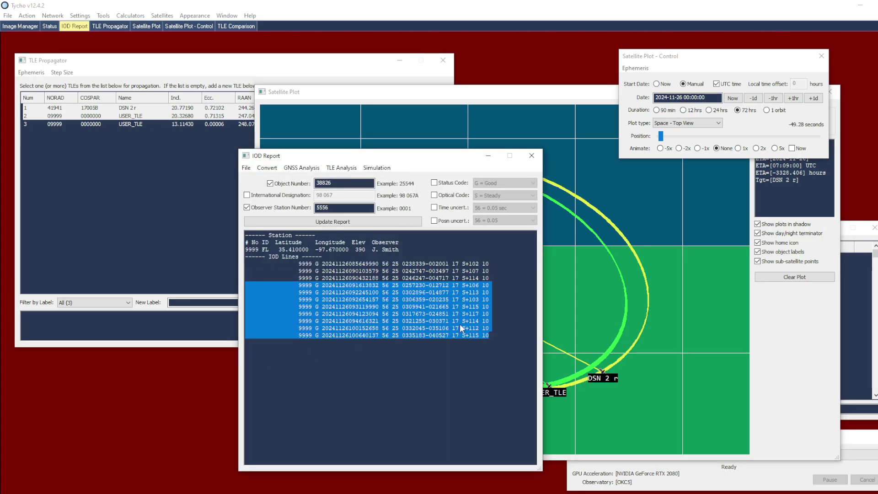
pyautogui.click(493, 263)
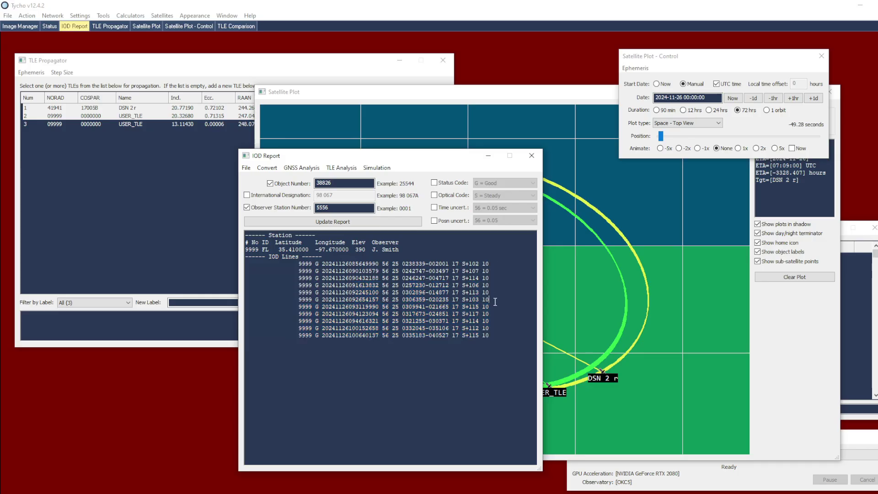
# - Reduce the IOD Report to its first, sixth and last observation lines and generate an initial TLE from them
pyautogui.moveTo(492, 293); pyautogui.dragTo(207, 272)
pyautogui.press('Delete')
pyautogui.moveTo(492, 307); pyautogui.dragTo(214, 287)
pyautogui.press('Delete')
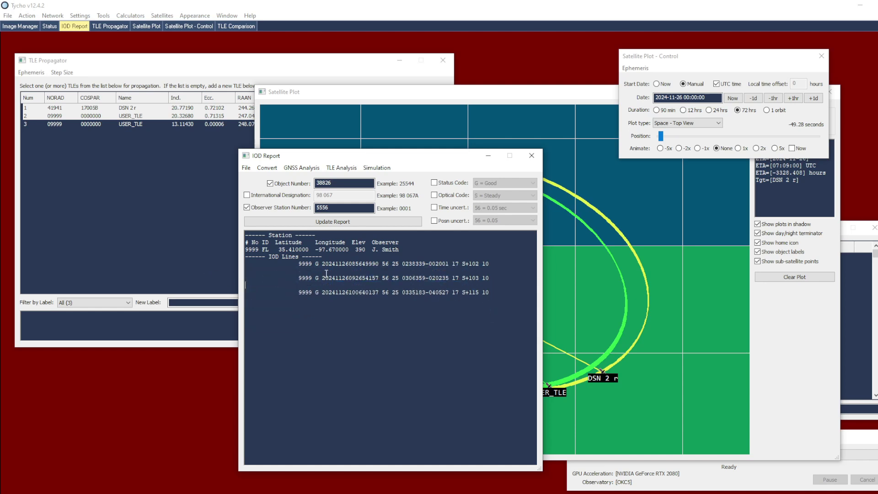
pyautogui.click(341, 168)
pyautogui.click(346, 183)
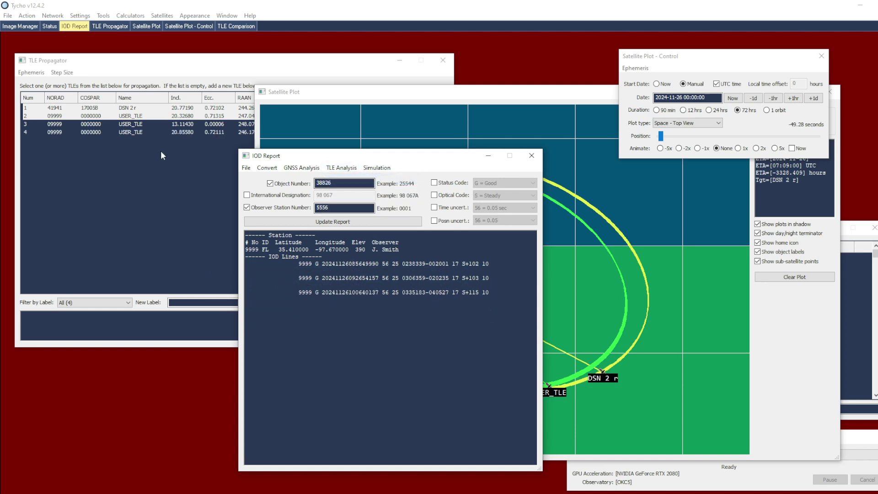
# - Attach the DSN 2 r TLE and the newly generated USER_TLE (row 4) to the Satellite Viewer and compare their orbits
pyautogui.click(163, 153)
pyautogui.click(289, 131)
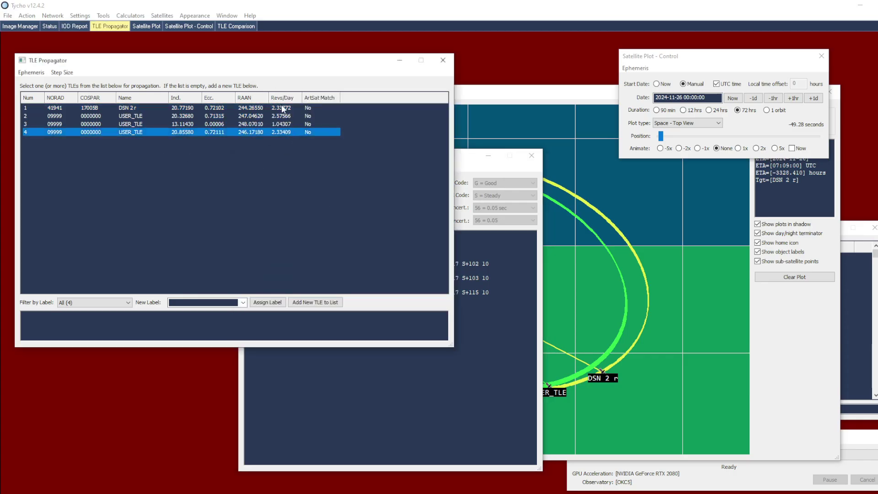
pyautogui.keyDown('ctrl'); pyautogui.click(282, 108); pyautogui.keyUp('ctrl')
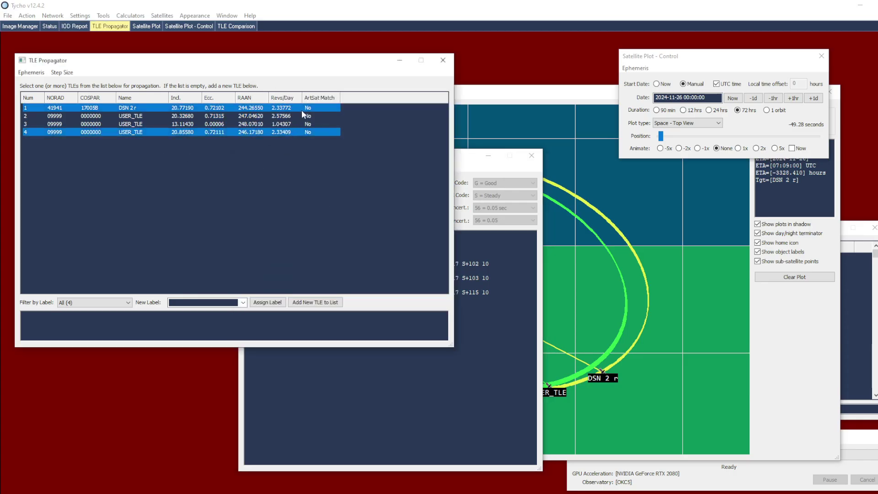
pyautogui.rightClick(320, 108)
pyautogui.click(365, 134)
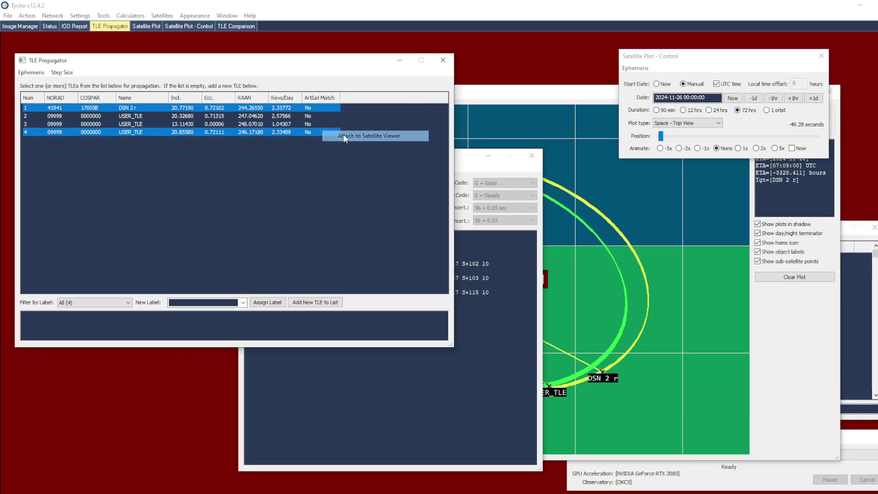
pyautogui.click(585, 191)
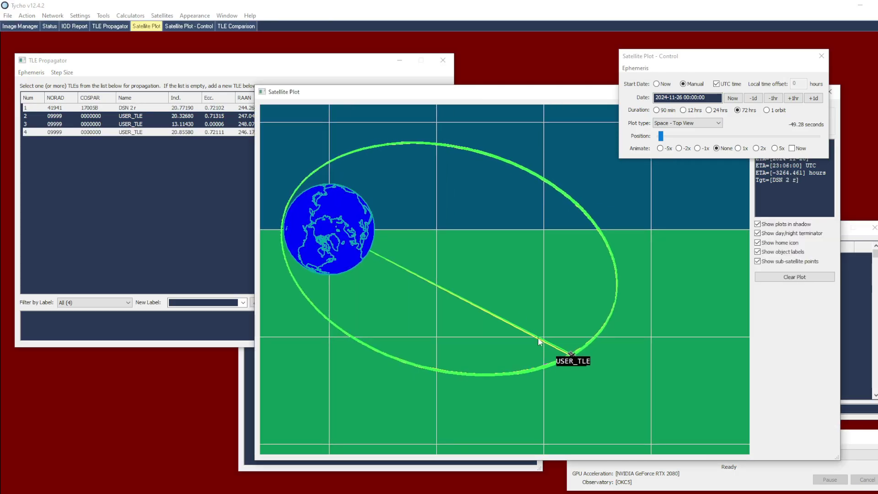
pyautogui.moveTo(491, 334); pyautogui.dragTo(499, 339)
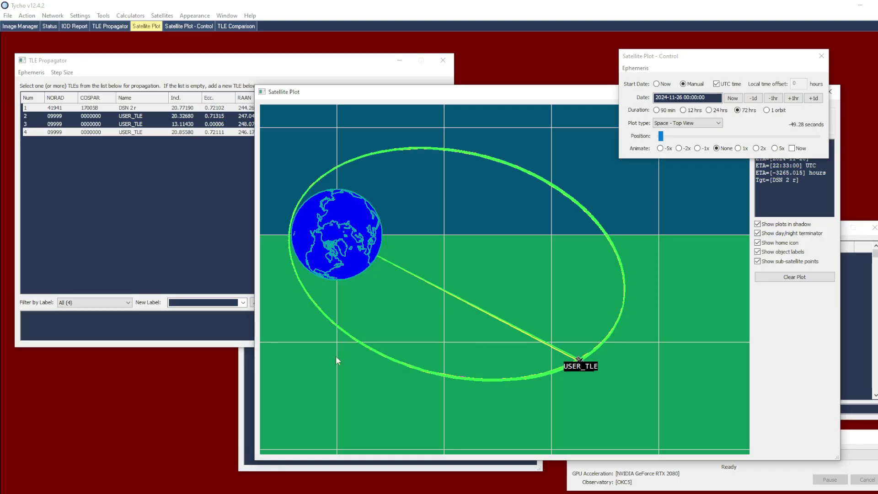
# - Restore the deleted IOD observation lines, and display and copy the TLE text of the USER_TLE in row 2
pyautogui.click(249, 365)
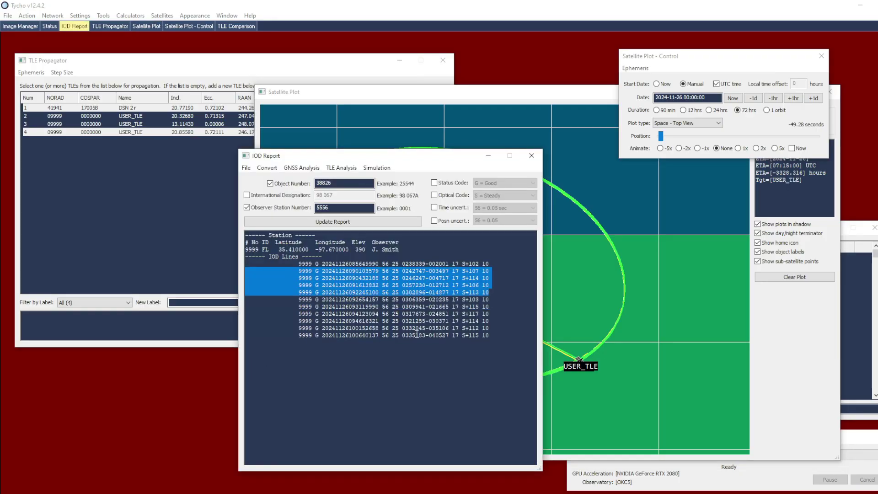
pyautogui.click(492, 325)
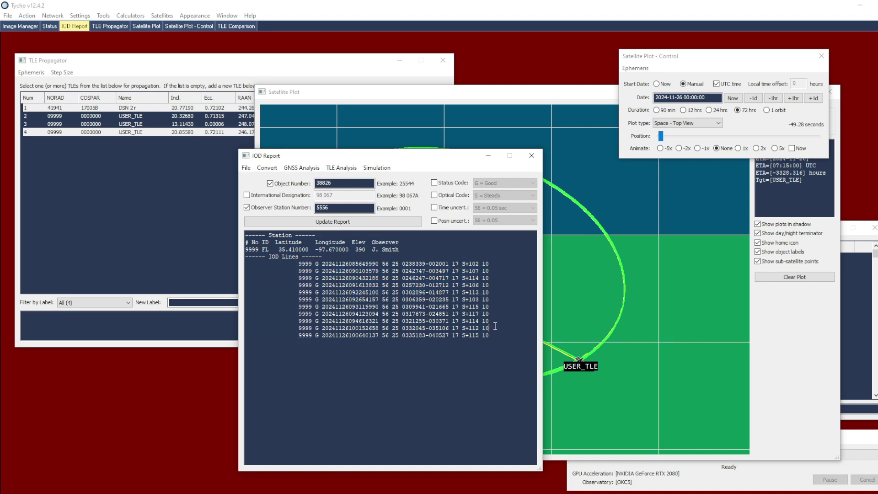
pyautogui.click(219, 205)
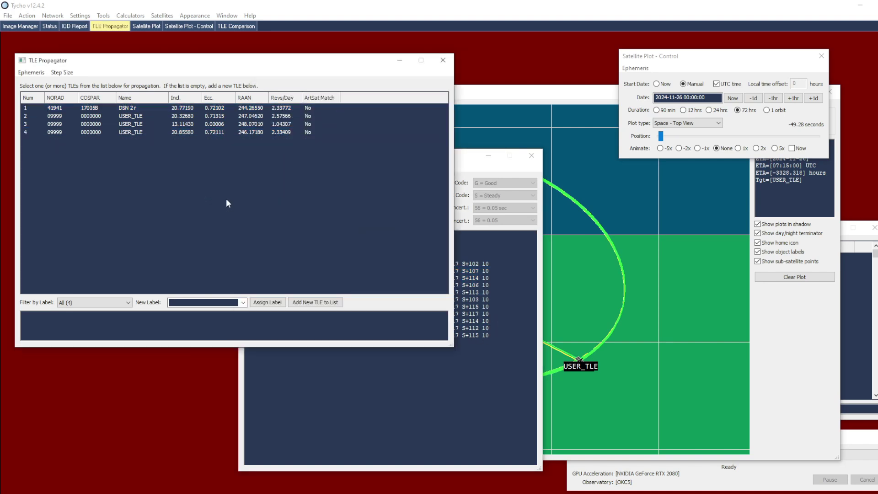
pyautogui.click(277, 117)
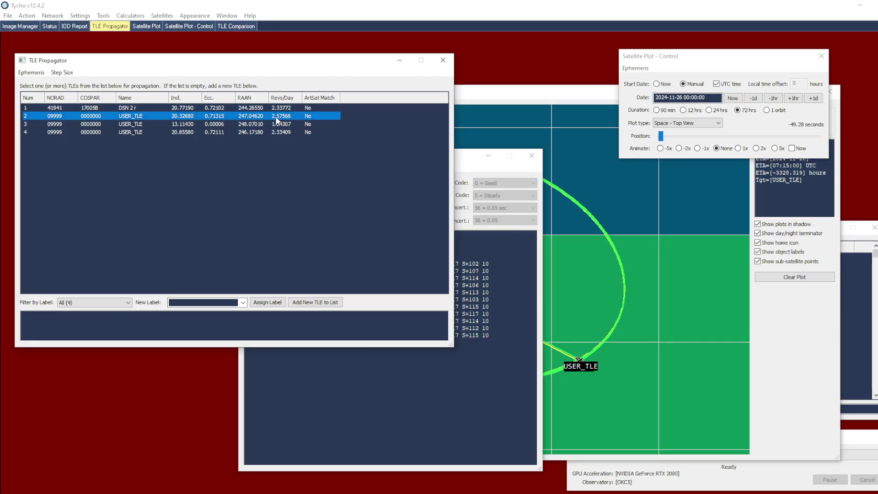
pyautogui.rightClick(277, 120)
pyautogui.click(302, 190)
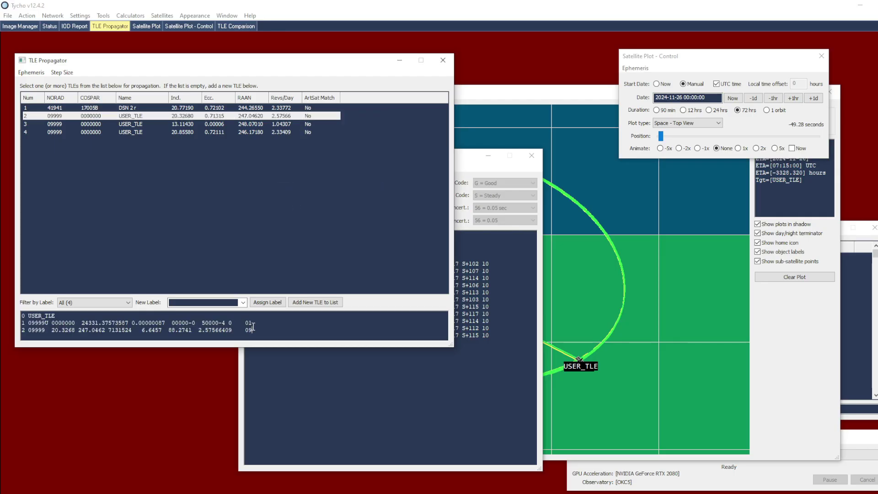
pyautogui.hotkey('ctrl', 'a')
pyautogui.hotkey('ctrl', 'c')
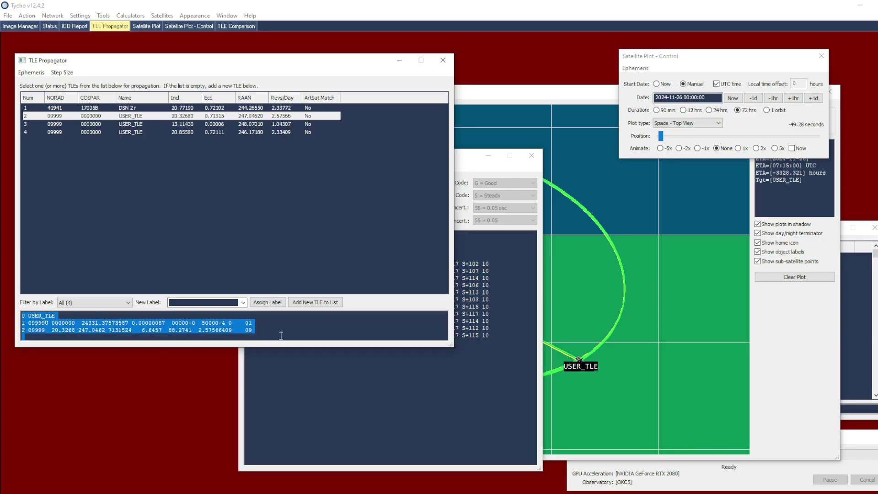
# - Start Refine Existing TLE from the IOD Report and paste the copied USER_TLE as the existing TLE
pyautogui.click(313, 383)
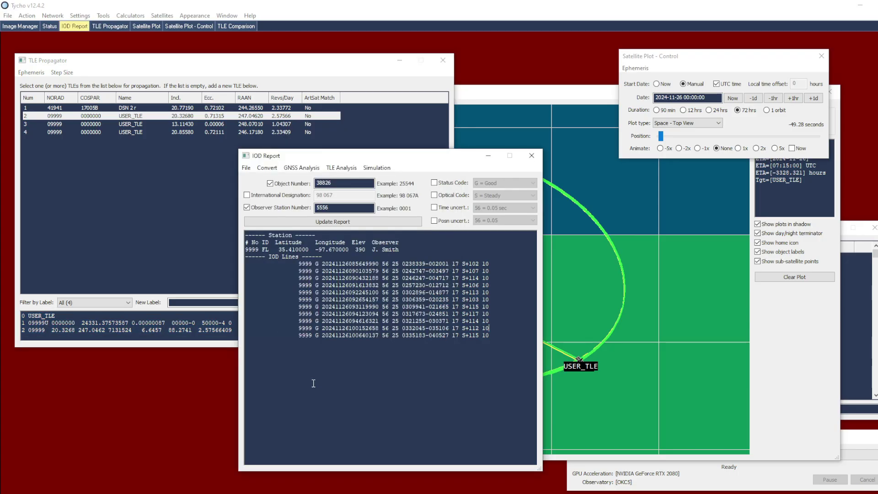
pyautogui.click(341, 167)
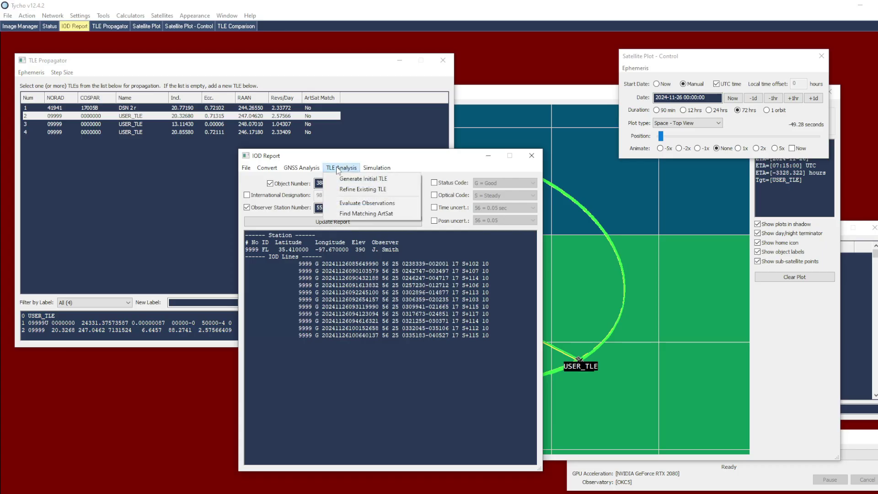
pyautogui.click(344, 191)
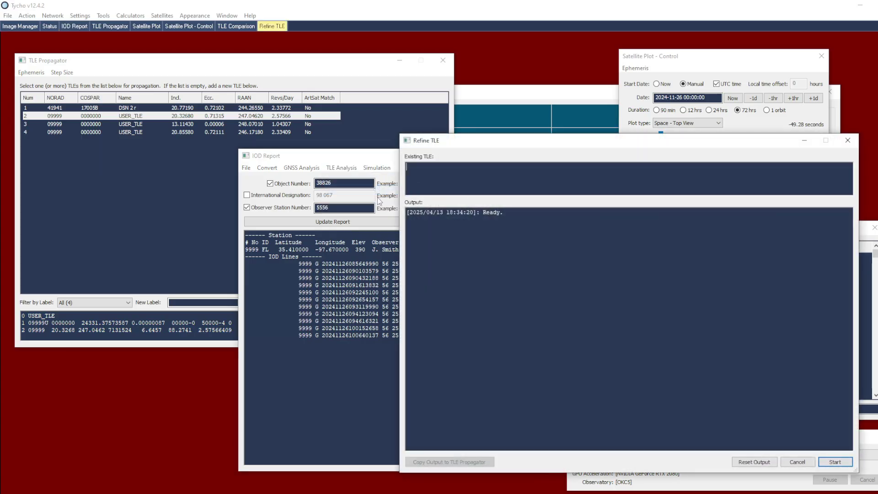
pyautogui.rightClick(429, 178)
pyautogui.click(450, 230)
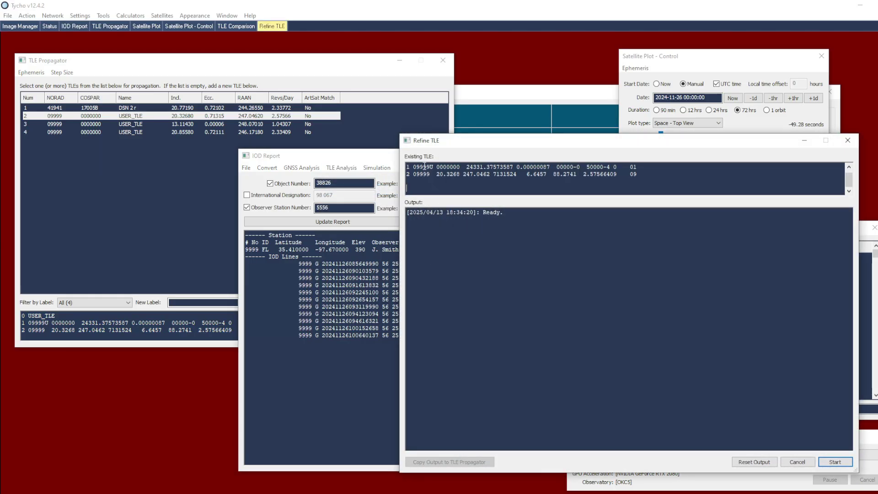
pyautogui.scroll(1, 446, 171)
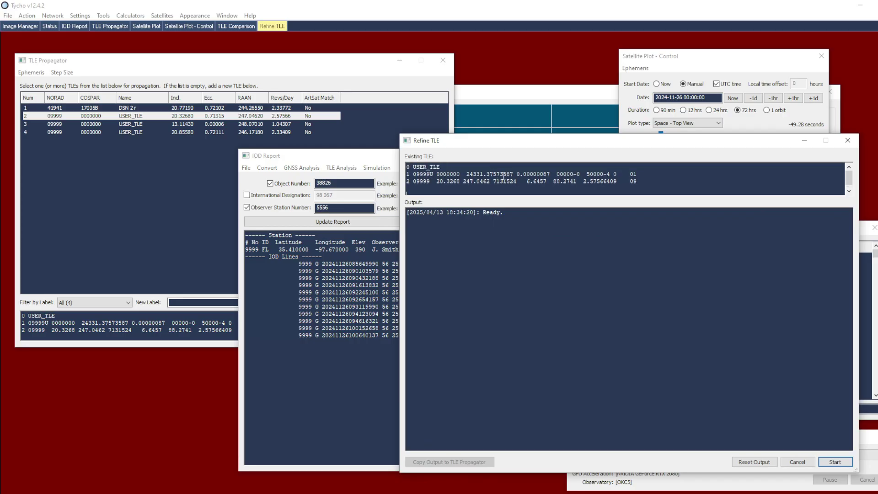
# - Refine the pasted USER_TLE against all the IOD observations and copy the output to the TLE Propagator
pyautogui.click(376, 288)
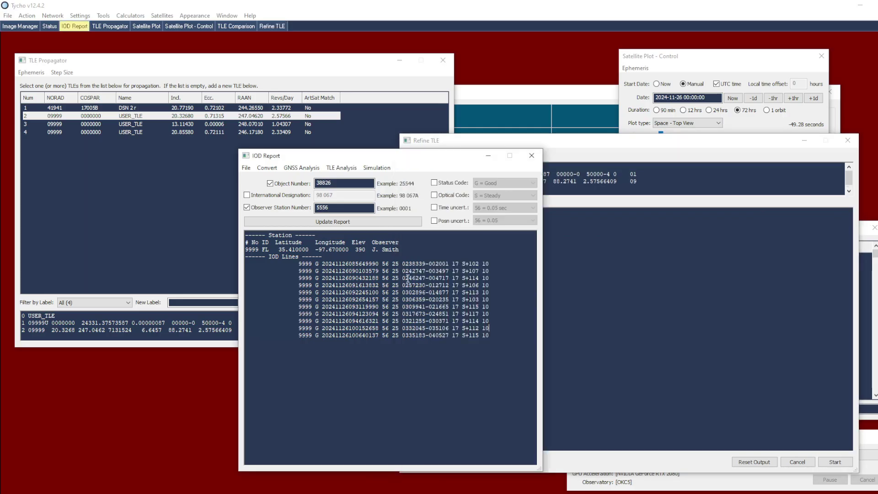
pyautogui.click(570, 221)
pyautogui.moveTo(640, 181); pyautogui.dragTo(386, 156)
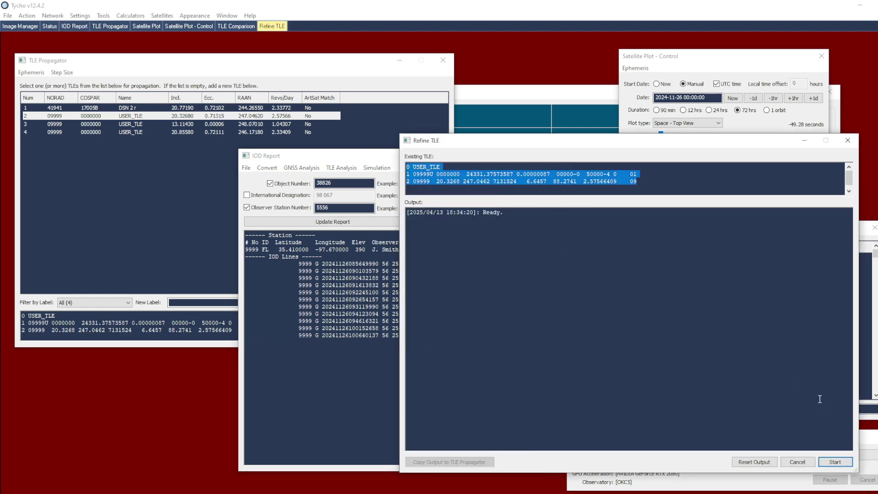
pyautogui.click(834, 462)
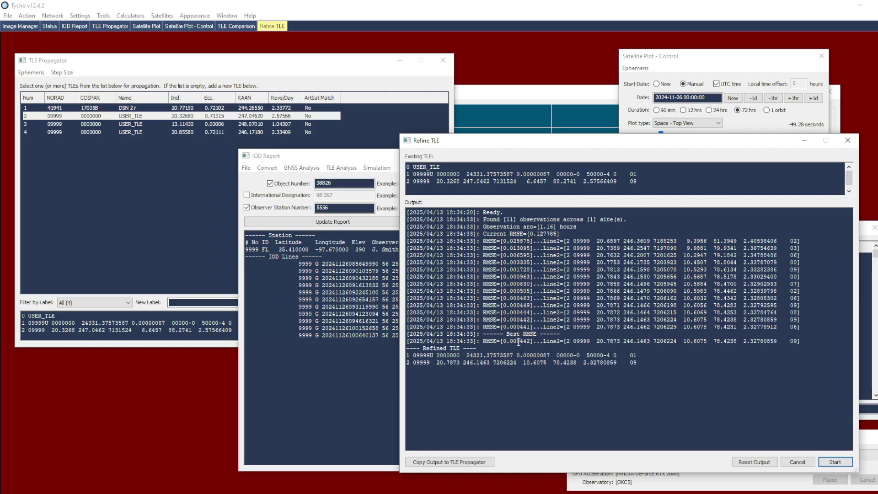
pyautogui.click(445, 463)
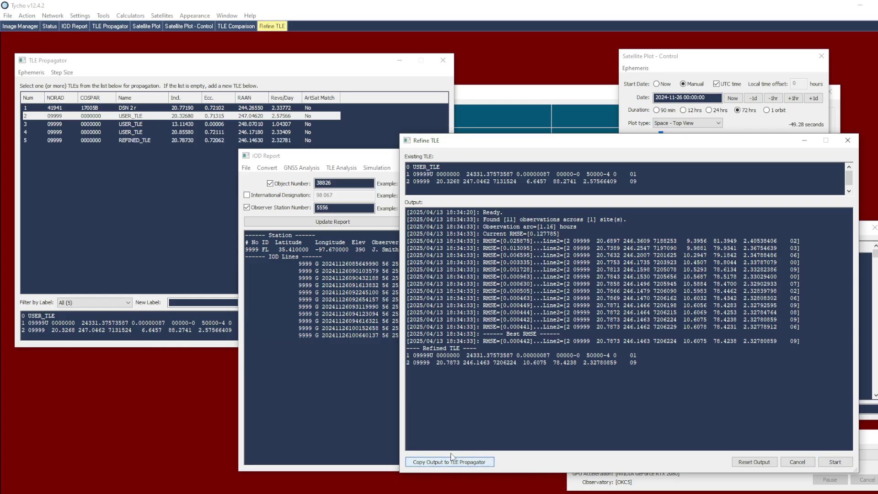
# - Attach the DSN 2 r TLE and the REFINED_TLE to the Satellite Viewer
pyautogui.click(207, 185)
pyautogui.click(285, 142)
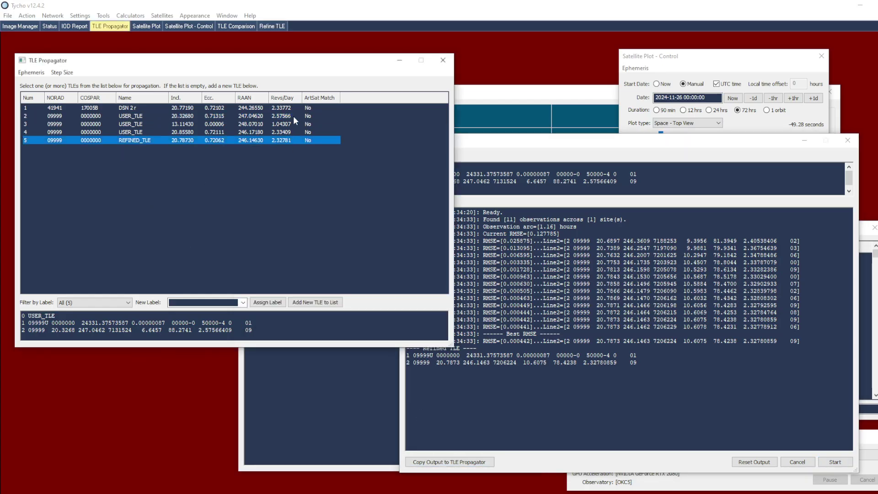
pyautogui.keyDown('ctrl'); pyautogui.click(288, 107); pyautogui.keyUp('ctrl')
pyautogui.rightClick(288, 111)
pyautogui.click(348, 131)
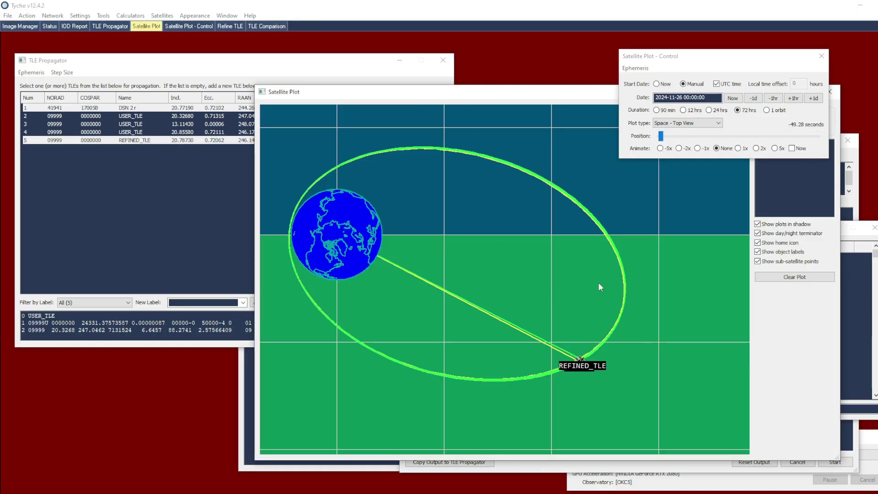
pyautogui.moveTo(605, 322)
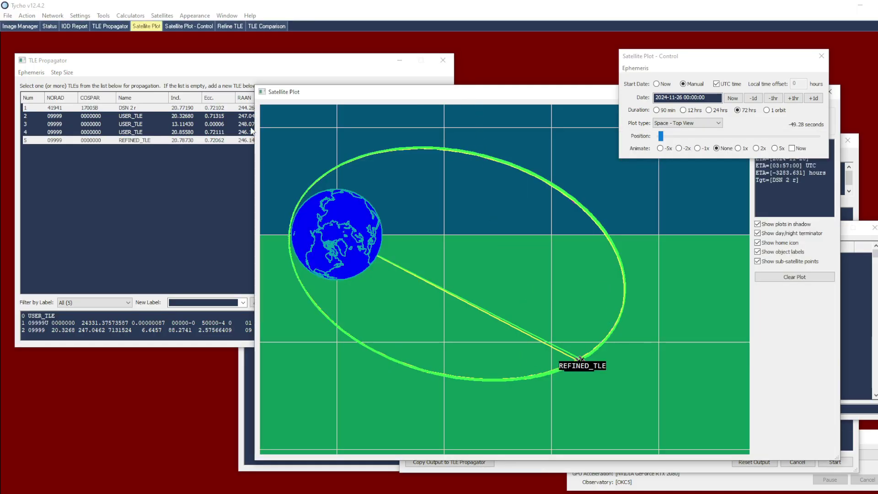
# - Attach the DSN 2 r TLE and the unrefined USER_TLE in row 2 to the Satellite Viewer for comparison
pyautogui.click(226, 115)
pyautogui.keyDown('ctrl'); pyautogui.click(226, 108); pyautogui.keyUp('ctrl')
pyautogui.rightClick(238, 110)
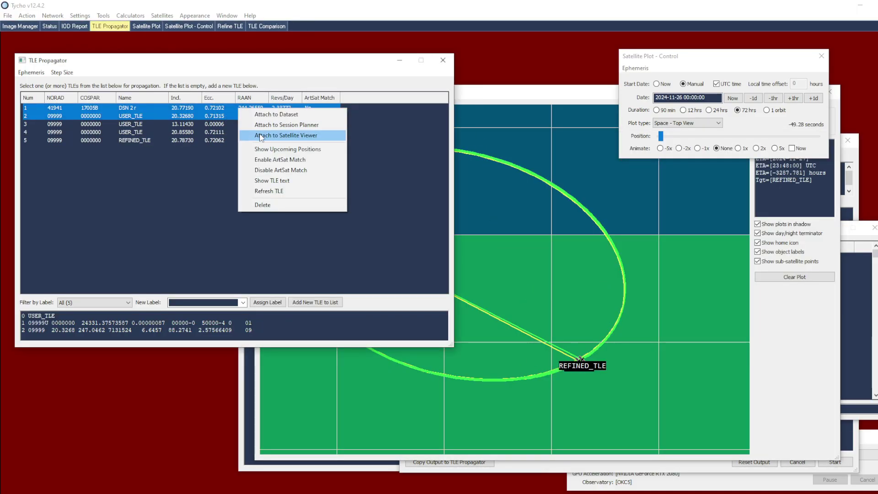
pyautogui.click(261, 135)
pyautogui.click(508, 174)
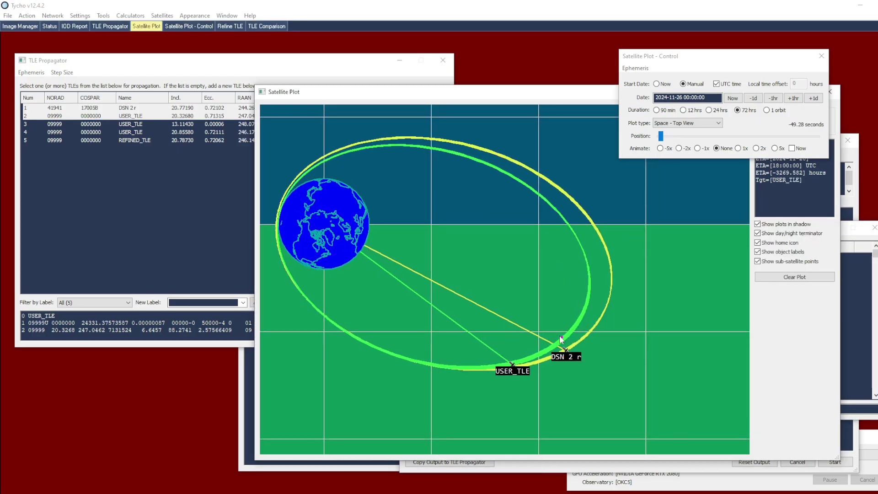
# - Attach the DSN 2 r TLE and the REFINED_TLE to the Satellite Viewer again and examine how closely their orbits match
pyautogui.click(239, 142)
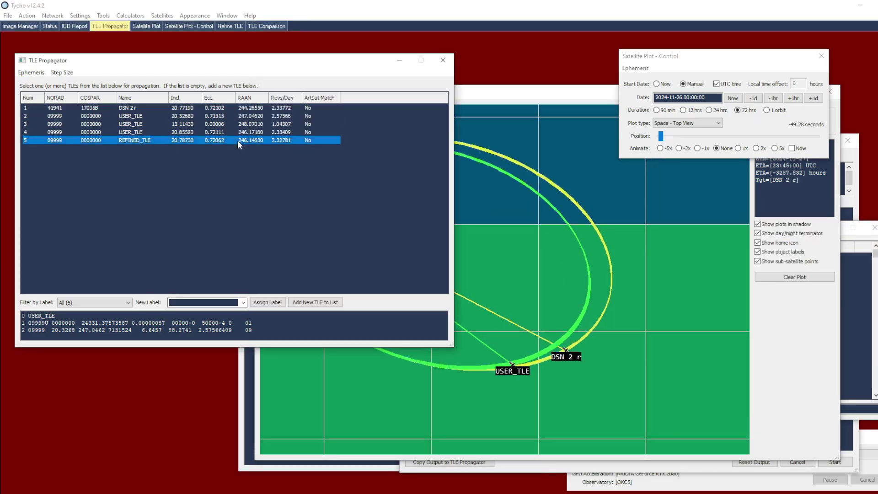
pyautogui.keyDown('ctrl'); pyautogui.click(242, 109); pyautogui.keyUp('ctrl')
pyautogui.rightClick(242, 108)
pyautogui.click(266, 134)
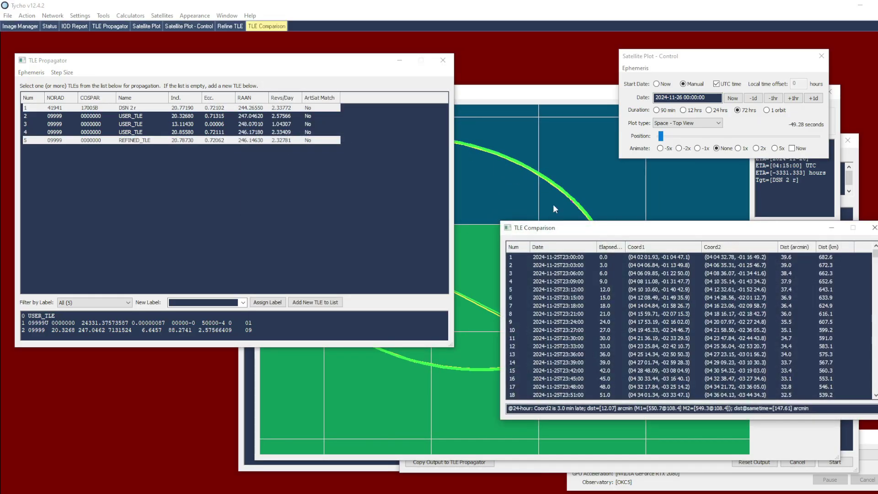
pyautogui.click(553, 204)
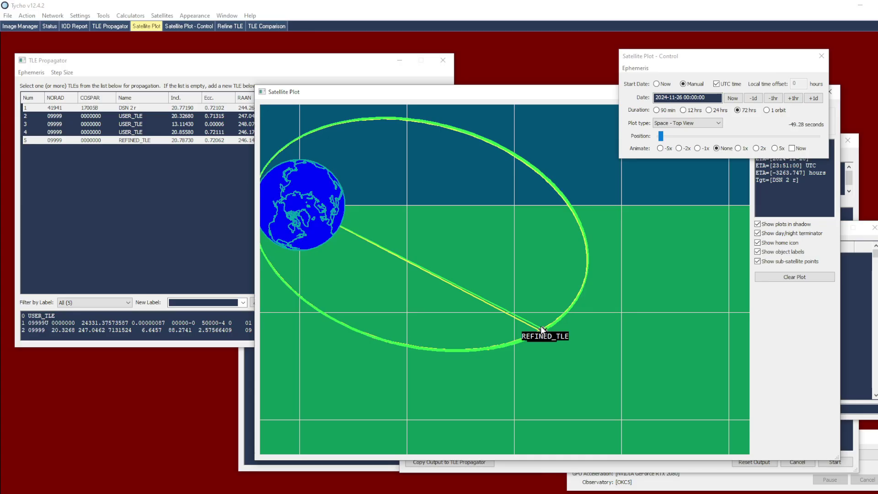
pyautogui.click(541, 329)
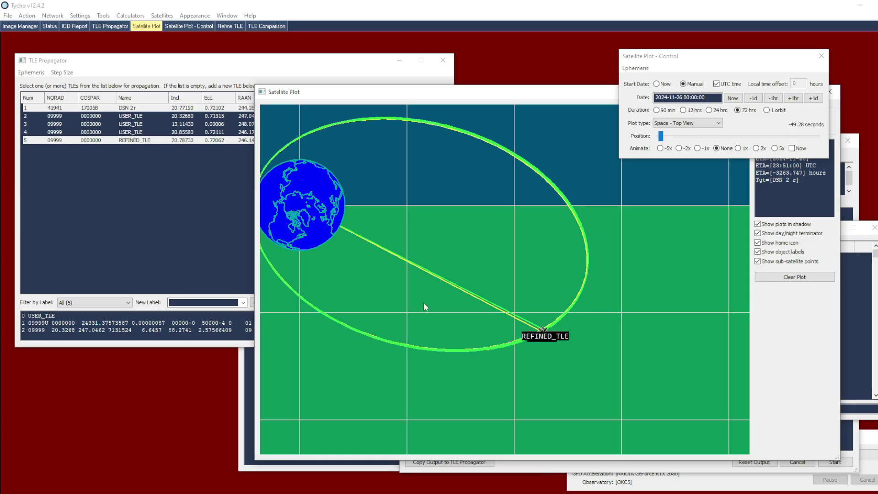
# - Show the TLE text of the two-observation USER_TLE in row 3
pyautogui.click(207, 188)
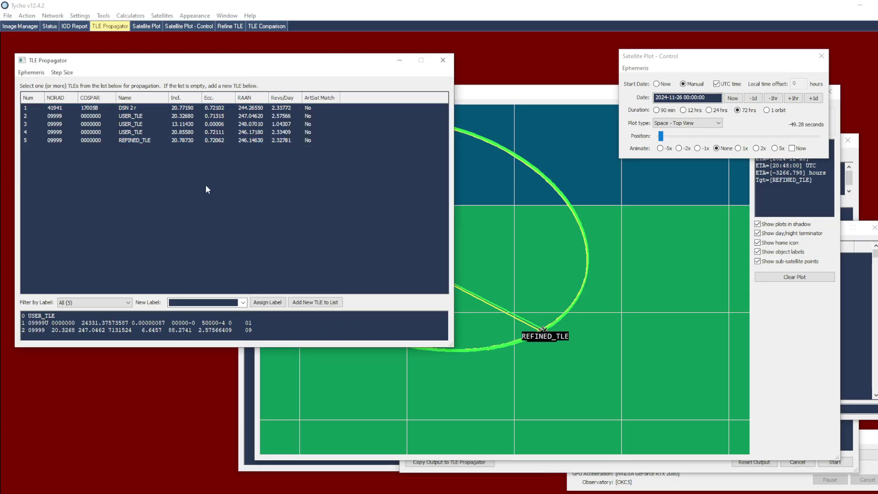
pyautogui.click(272, 124)
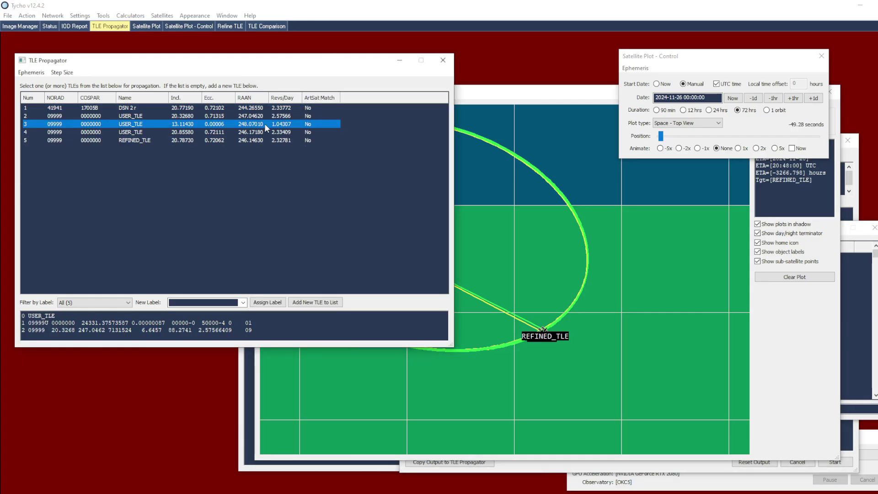
pyautogui.rightClick(265, 126)
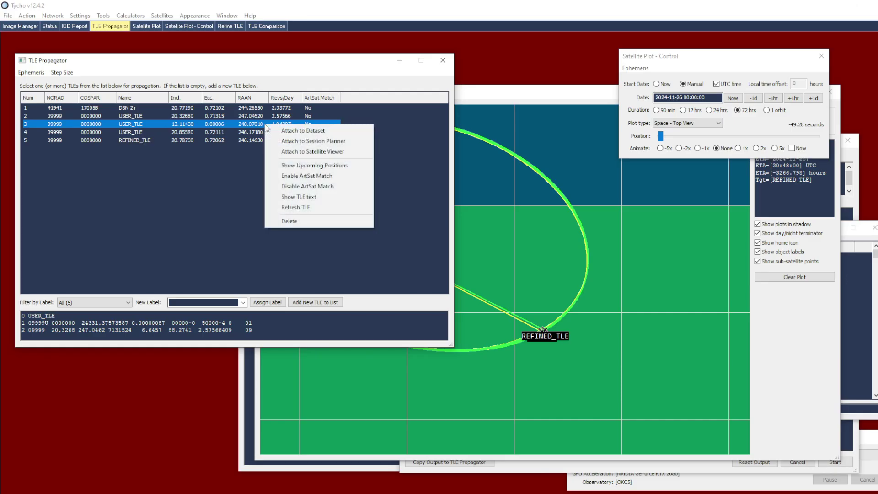
pyautogui.click(301, 198)
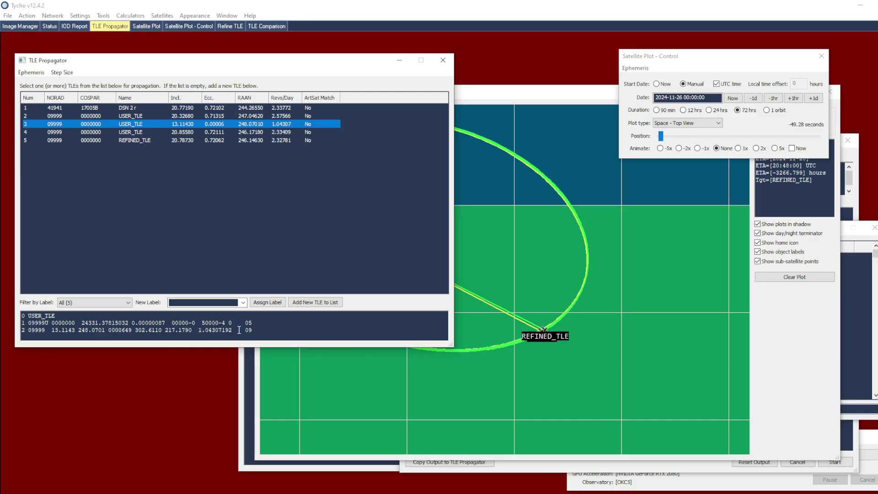
# - Copy the full text of the row 3 USER_TLE and replace the existing TLE for refinement with it
pyautogui.click(278, 329)
pyautogui.hotkey('ctrl', 'a')
pyautogui.hotkey('ctrl', 'c')
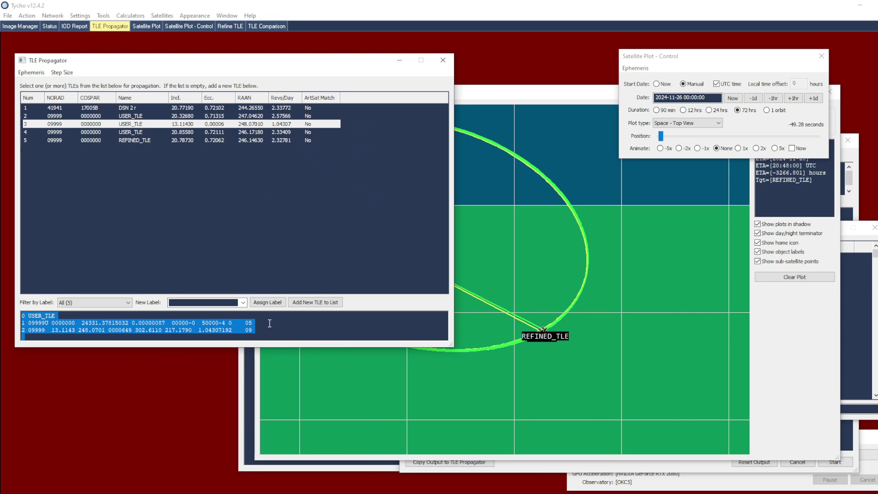
pyautogui.click(230, 27)
pyautogui.click(631, 194)
pyautogui.hotkey('ctrl', 'a')
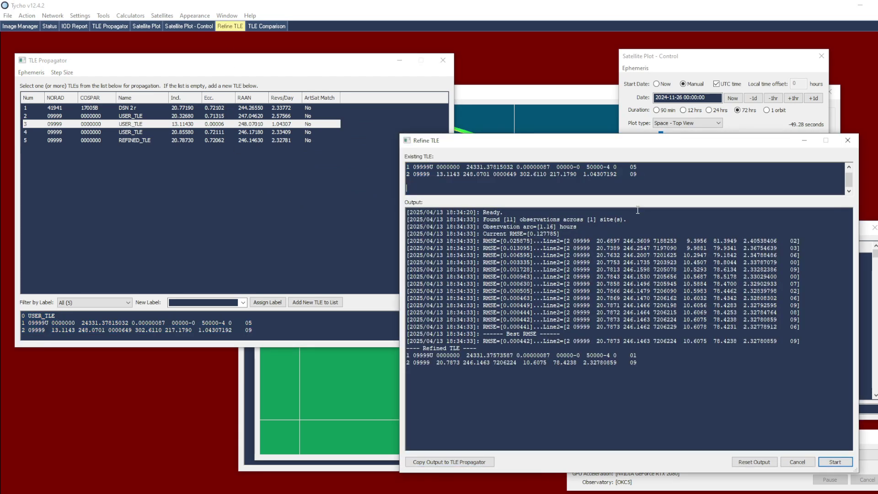
pyautogui.hotkey('ctrl', 'v')
pyautogui.moveTo(637, 183); pyautogui.dragTo(370, 159)
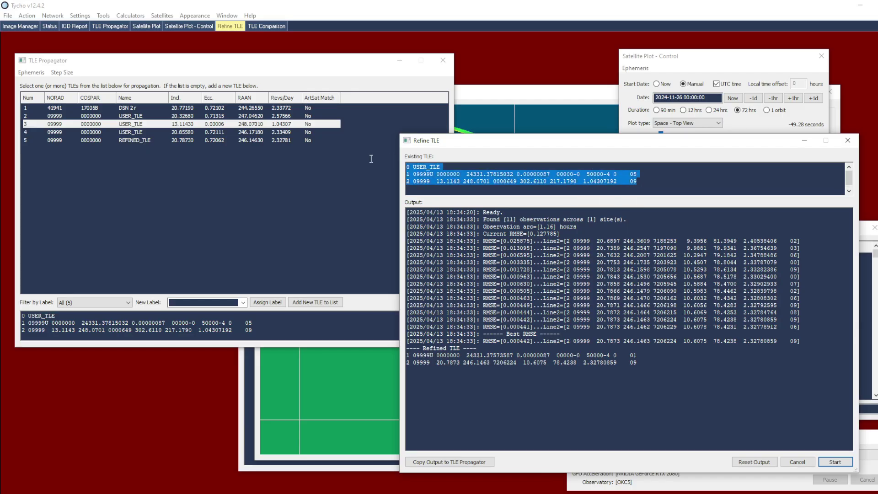
pyautogui.click(662, 188)
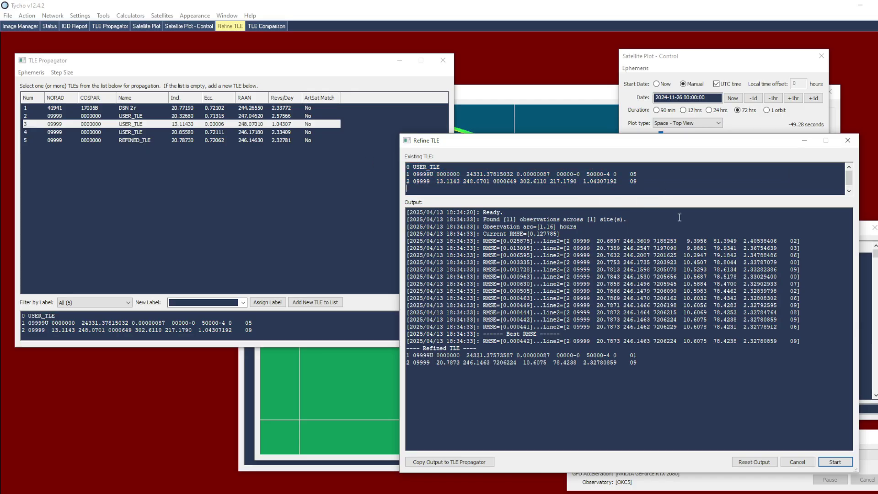
# - Clear the previous refinement output, refine the pasted USER_TLE, and copy the refined result to the TLE Propagator
pyautogui.click(755, 463)
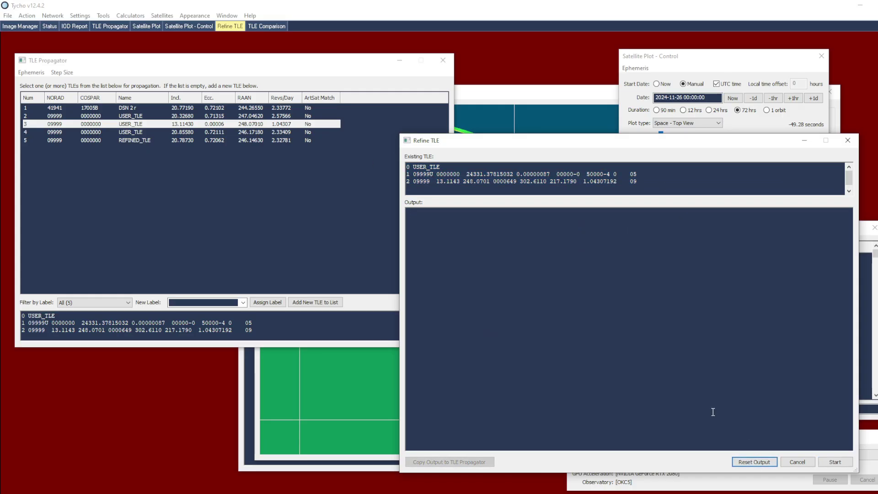
pyautogui.click(834, 463)
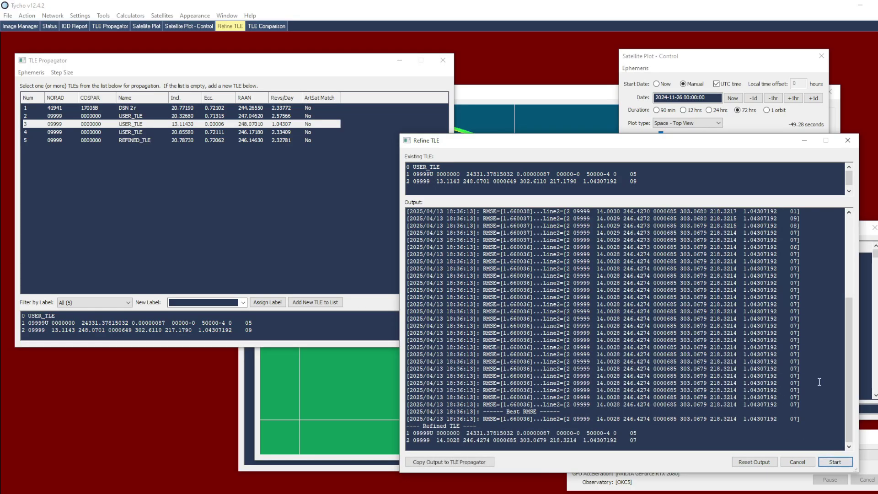
pyautogui.moveTo(852, 375); pyautogui.dragTo(826, 268)
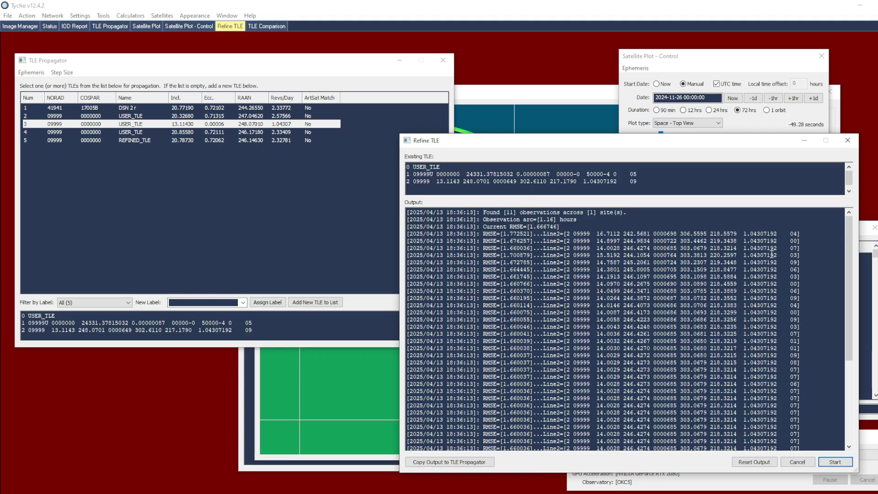
pyautogui.moveTo(847, 268); pyautogui.dragTo(839, 369)
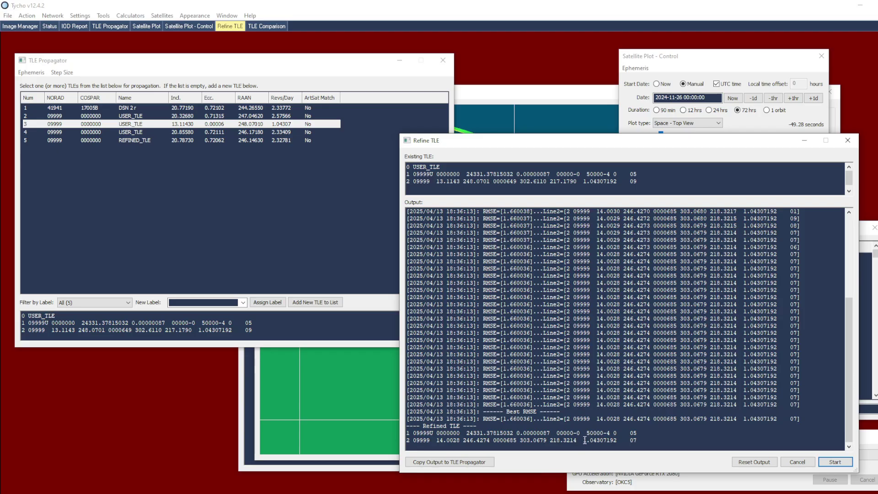
pyautogui.click(455, 461)
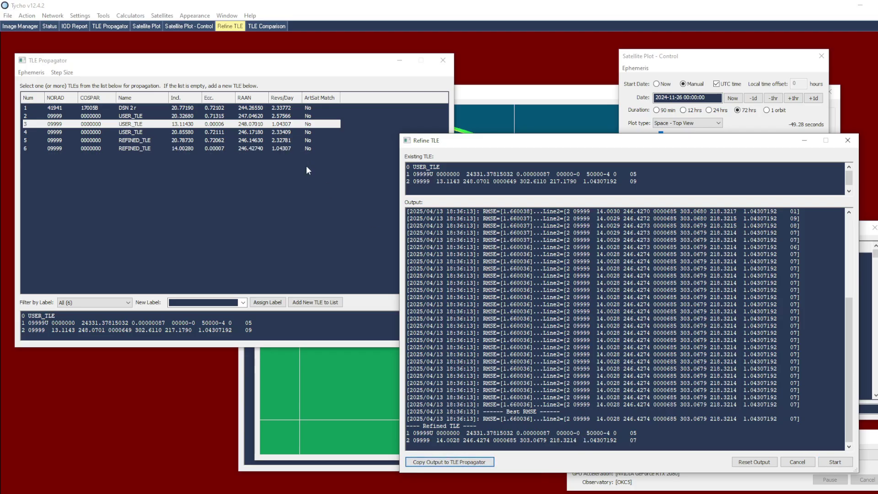
# - Attach the REFINED_TLE in row 6 and the USER_TLE in row 3 to the Satellite Viewer to compare their orbits
pyautogui.click(297, 148)
pyautogui.keyDown('ctrl'); pyautogui.click(283, 122); pyautogui.keyUp('ctrl')
pyautogui.rightClick(283, 123)
pyautogui.click(332, 164)
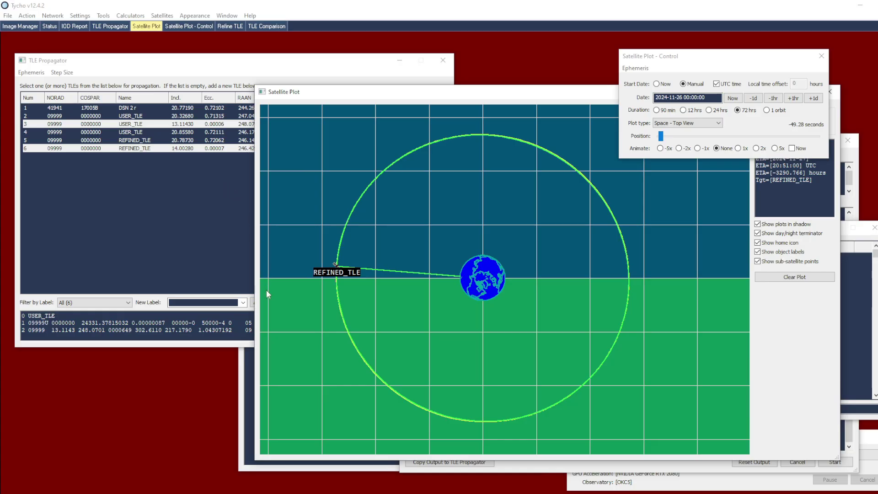
pyautogui.click(245, 358)
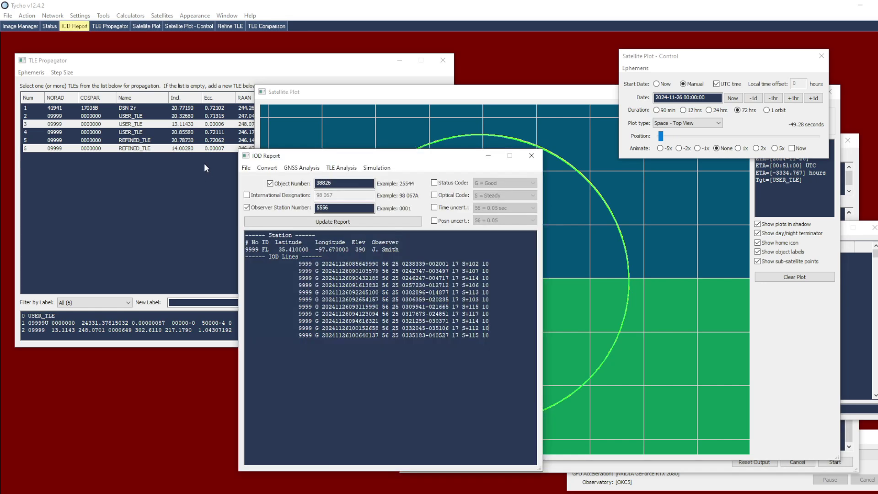
pyautogui.click(618, 241)
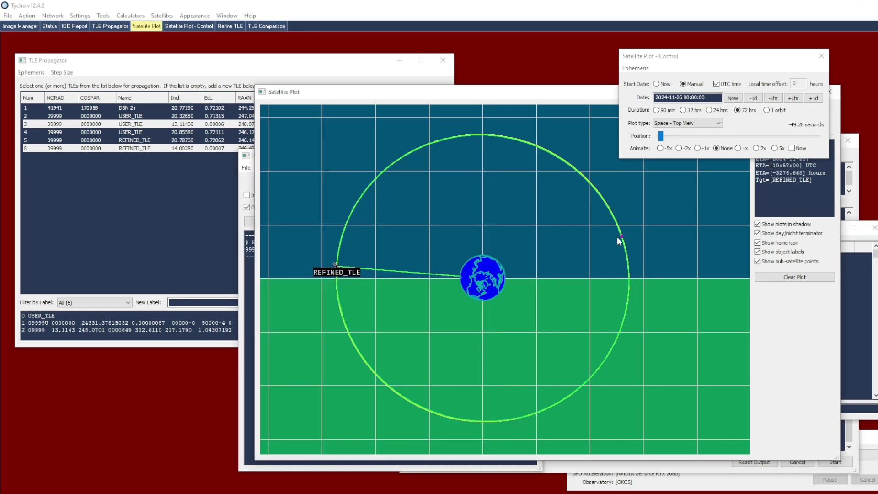
# - Attach the DSN 2 r TLE and the USER_TLE in row 2 to the Satellite Viewer to compare their orbits
pyautogui.click(241, 109)
pyautogui.keyDown('ctrl'); pyautogui.click(241, 117); pyautogui.keyUp('ctrl')
pyautogui.rightClick(241, 117)
pyautogui.click(274, 132)
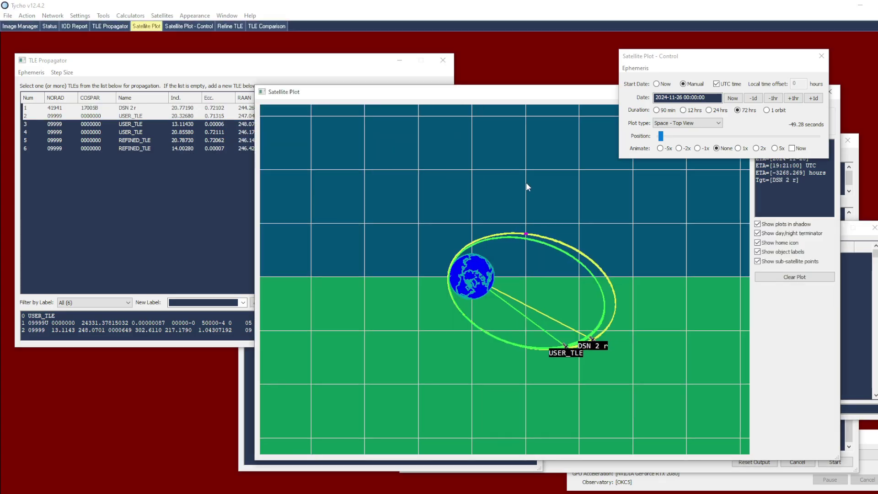
pyautogui.moveTo(520, 183); pyautogui.dragTo(515, 186)
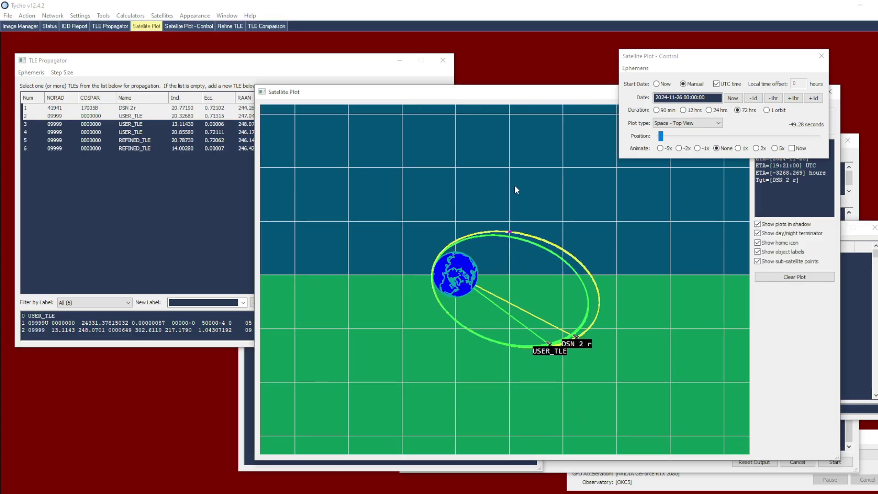
# - Attach the DSN 2 r TLE and the USER_TLE in row 4 to the Satellite Viewer and examine how closely their orbits match
pyautogui.click(237, 108)
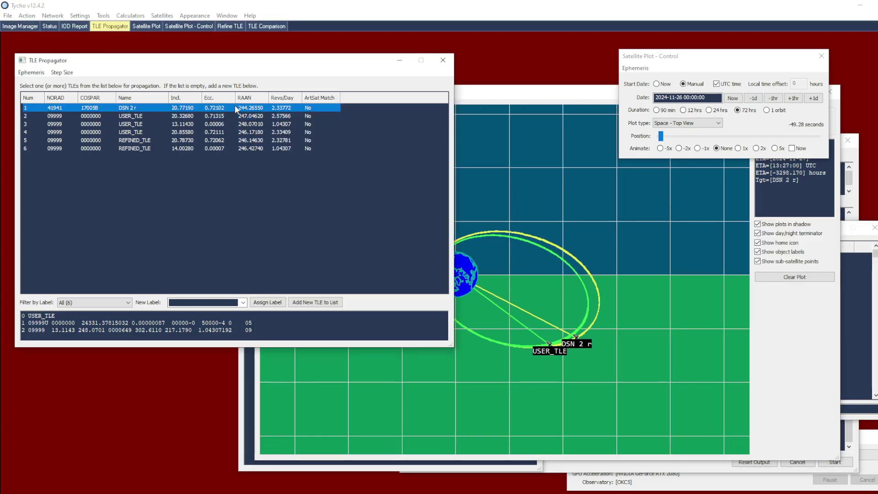
pyautogui.keyDown('ctrl'); pyautogui.click(243, 133); pyautogui.keyUp('ctrl')
pyautogui.rightClick(243, 134)
pyautogui.click(294, 158)
pyautogui.scroll(3, 463, 235)
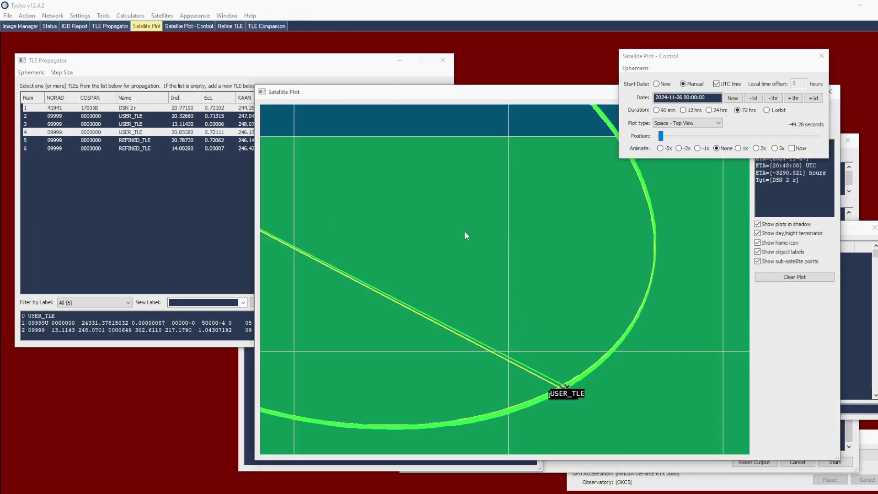
pyautogui.scroll(-5, 527, 230)
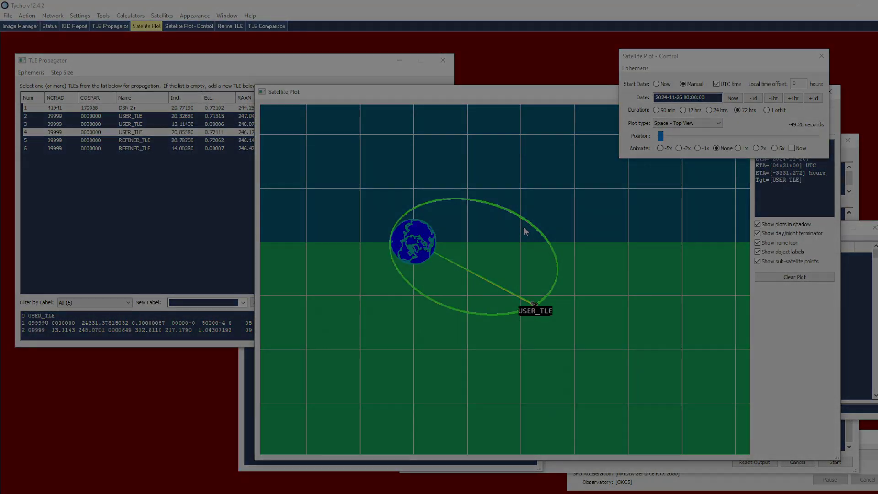